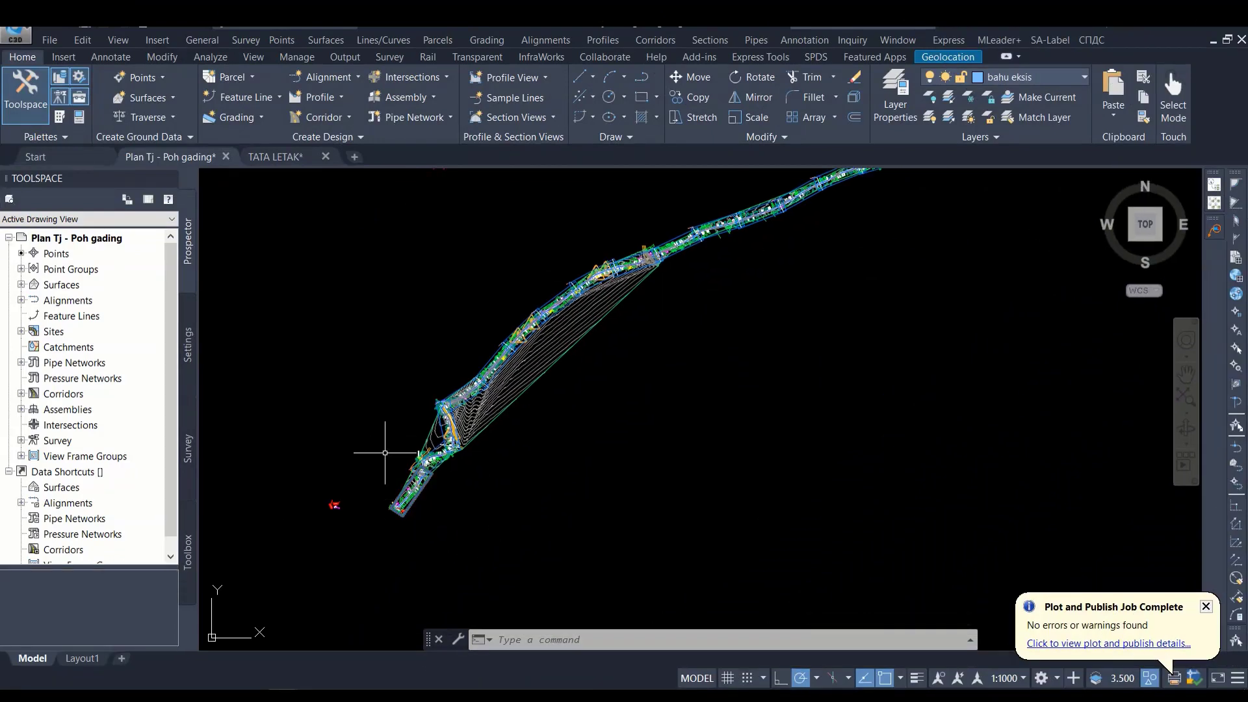
Pan to the corridor, expand View Frame Groups, and bring up PLAN DAN PROFILE's context menu
mouse_move(730, 377)
middle_down()
mouse_move(591, 479)
mouse_move(638, 446)
middle_up()
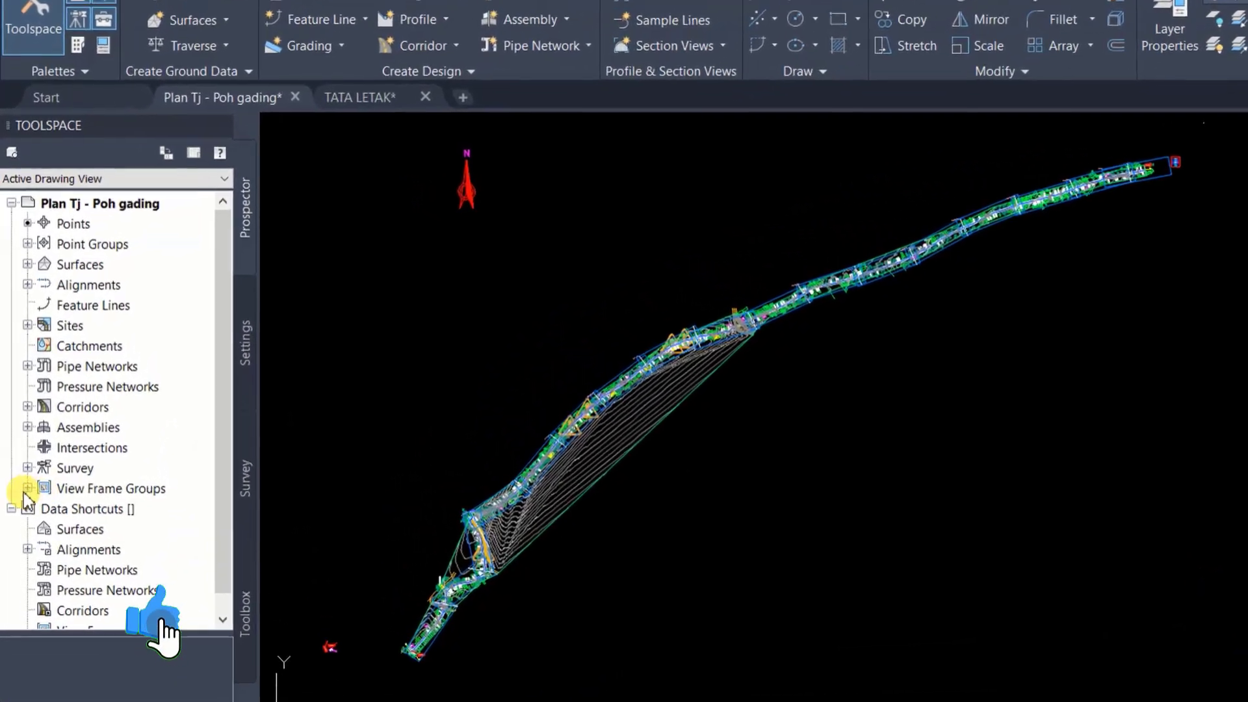
click(21, 456)
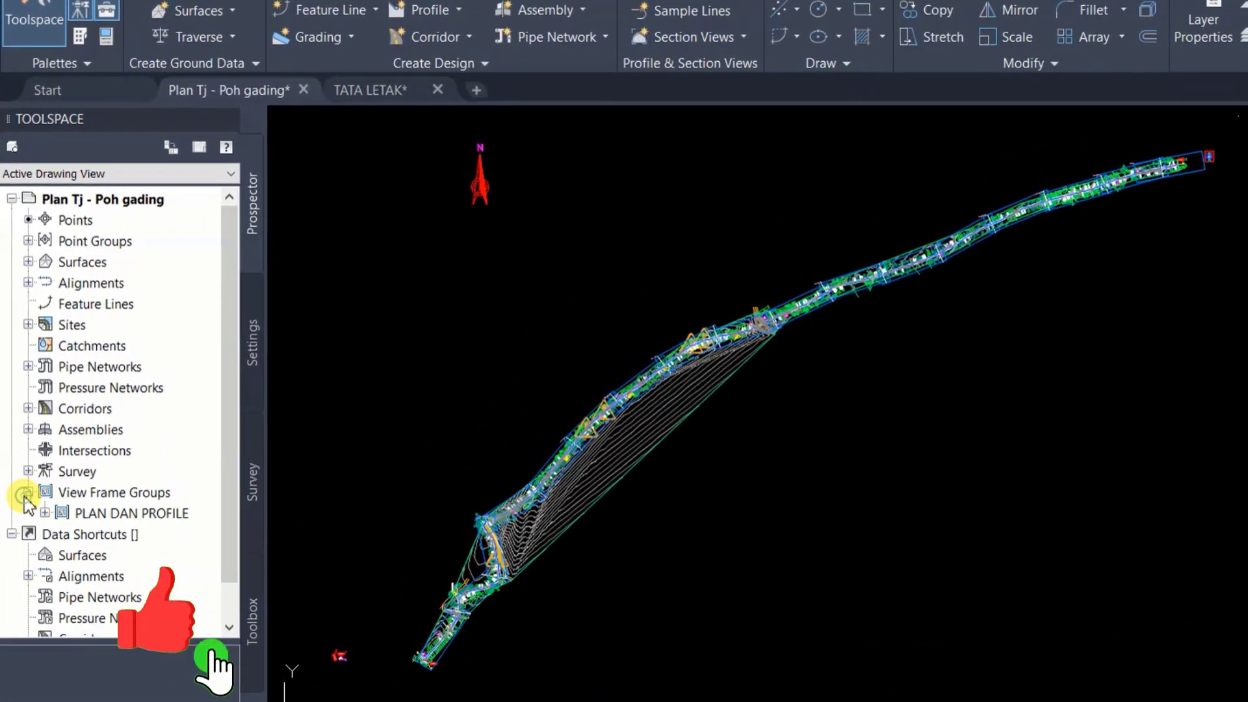
right_click(167, 517)
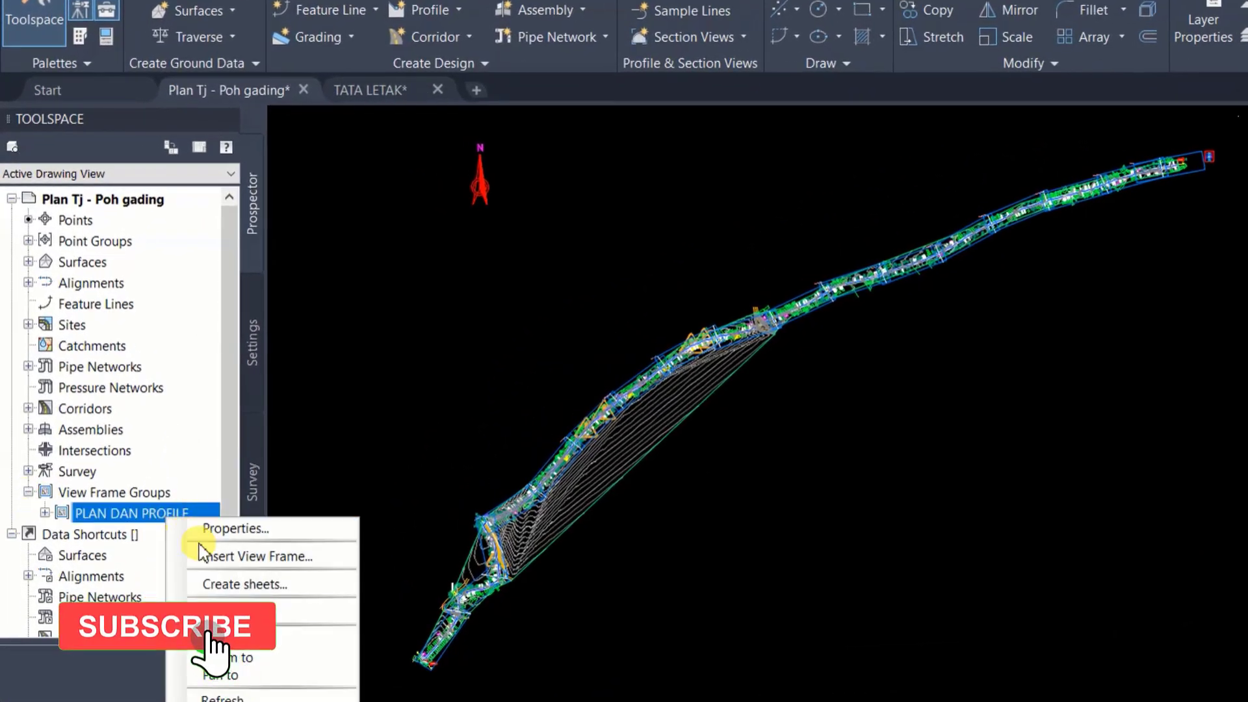
Create sheets for PLAN DAN PROFILE with all layouts in one new drawing and no north arrow
click(243, 583)
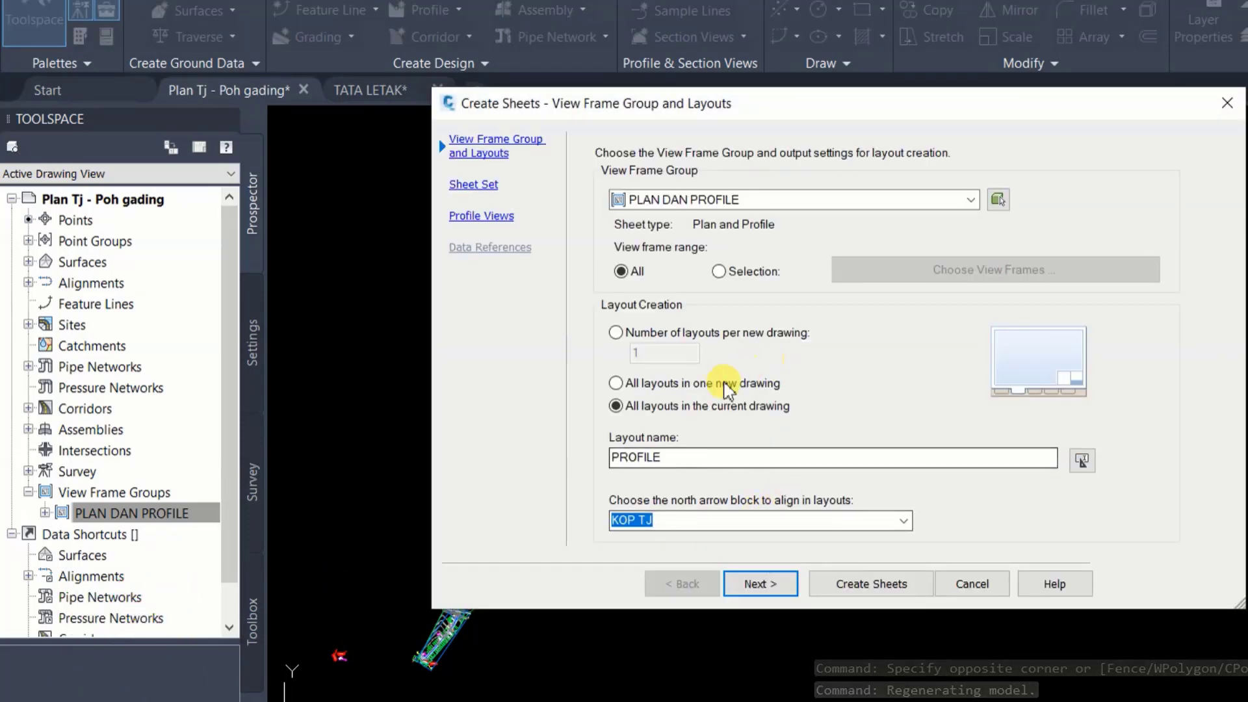
click(671, 388)
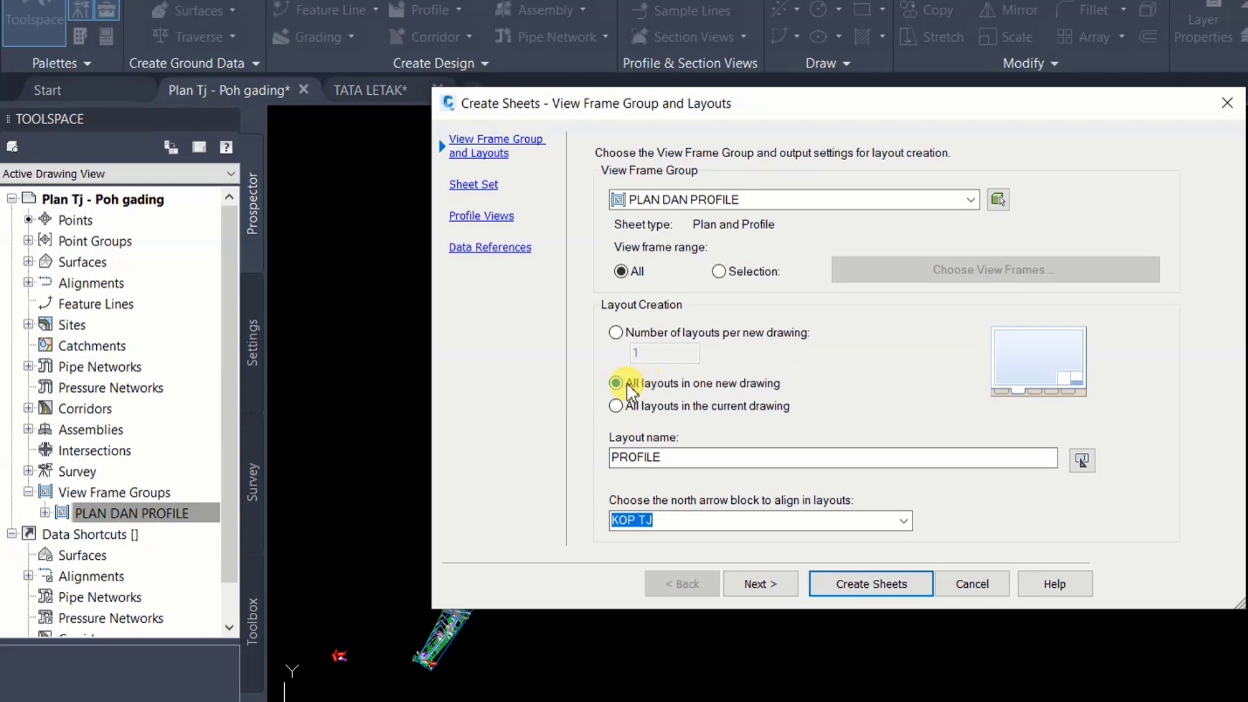
click(942, 212)
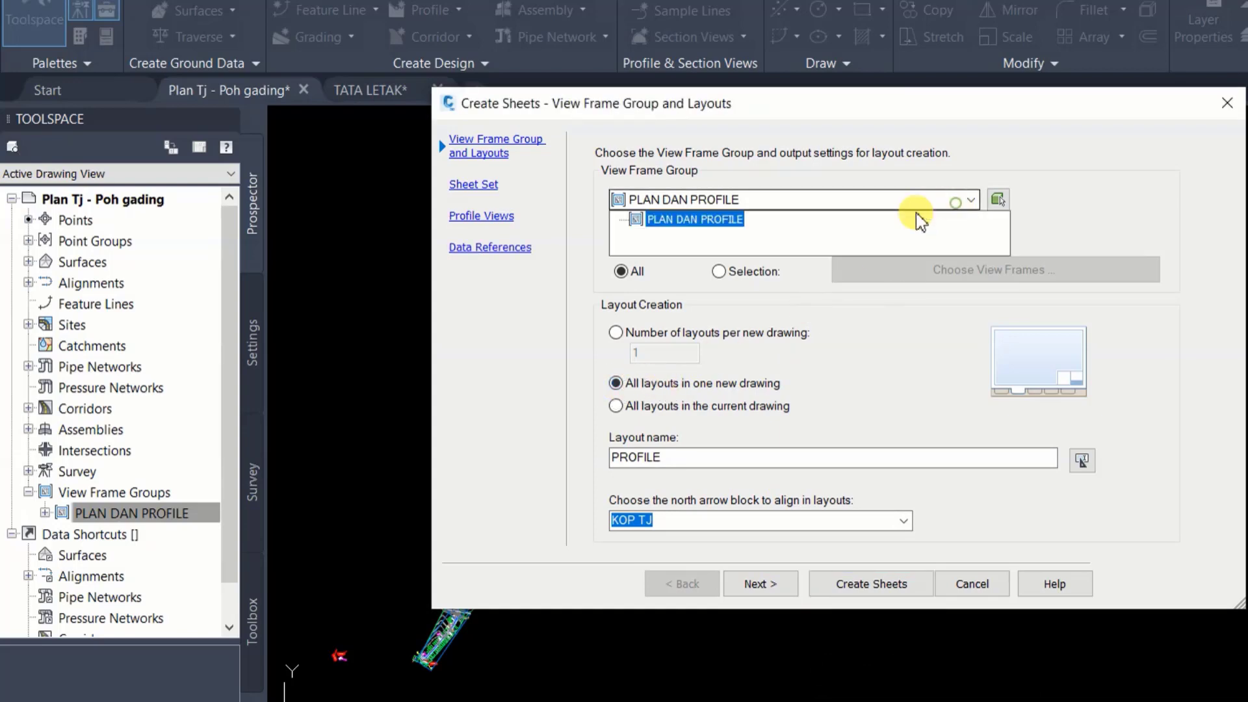
click(731, 219)
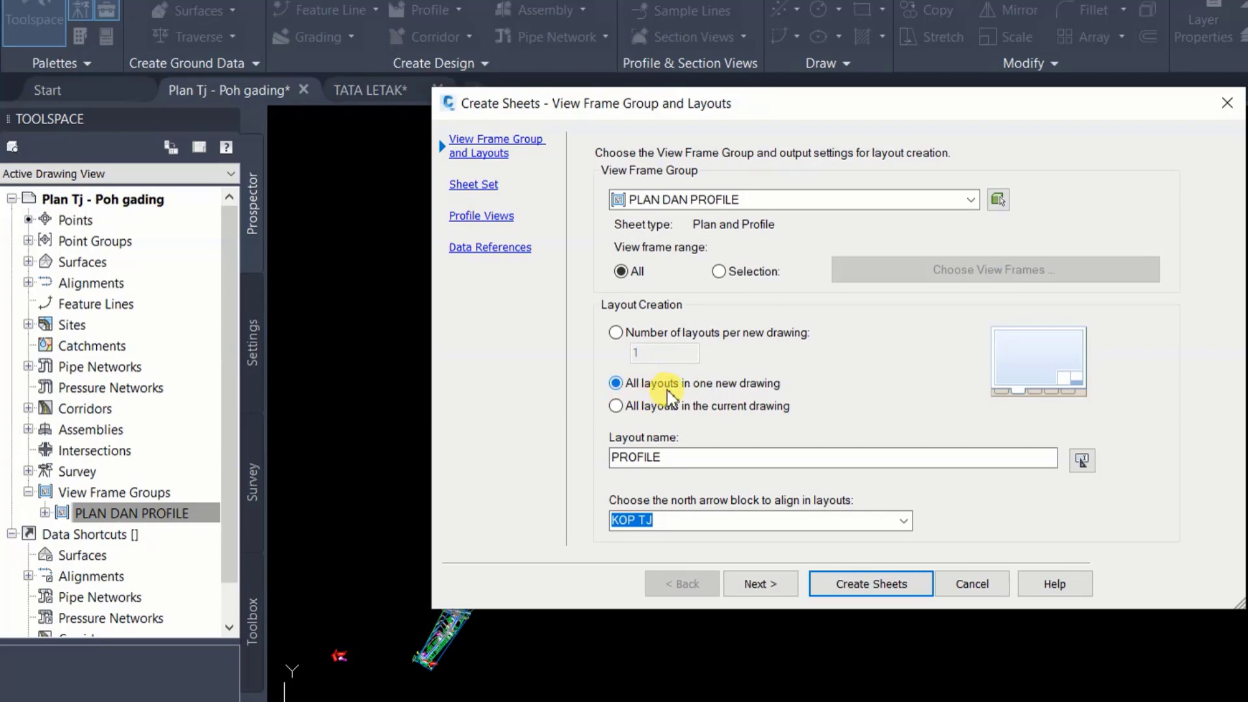
click(897, 525)
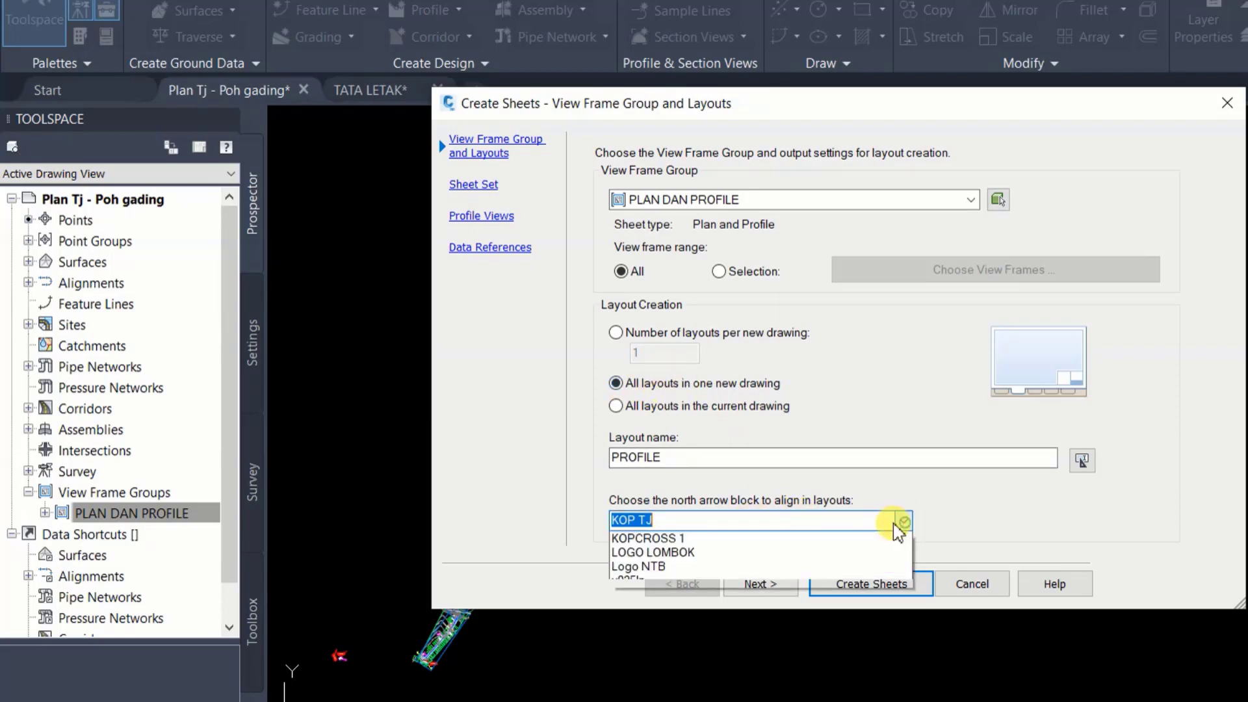
click(716, 535)
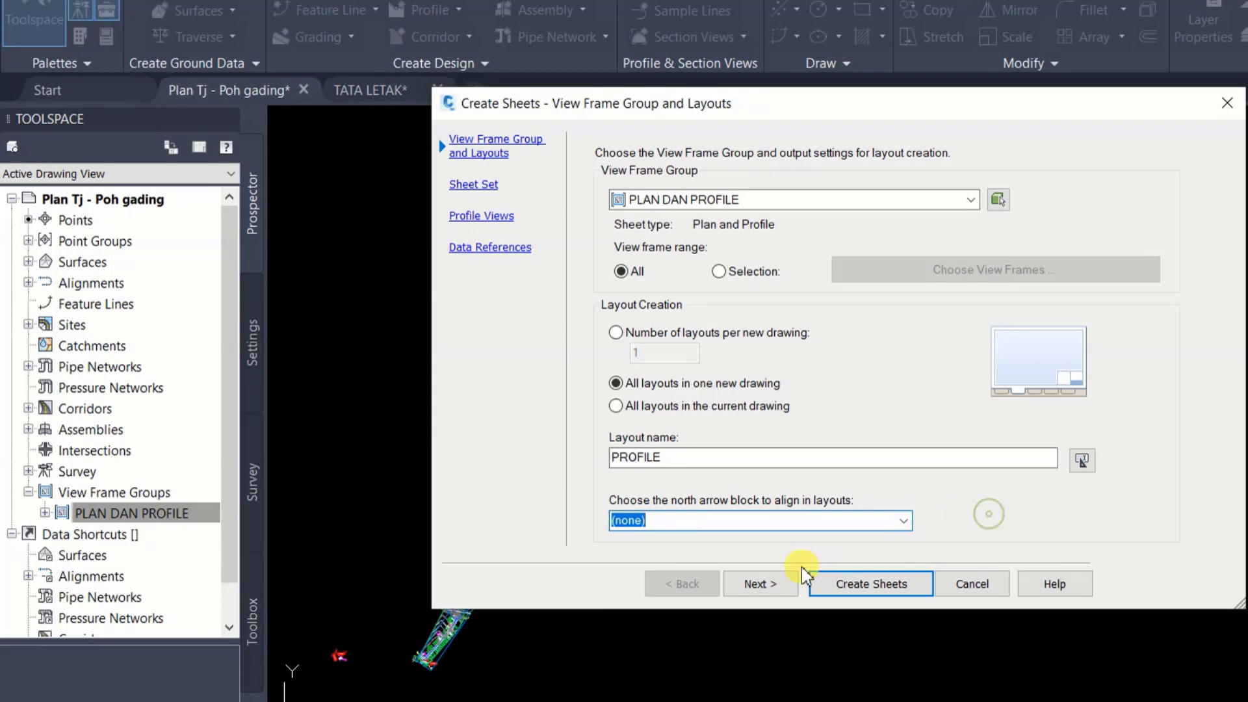
click(775, 582)
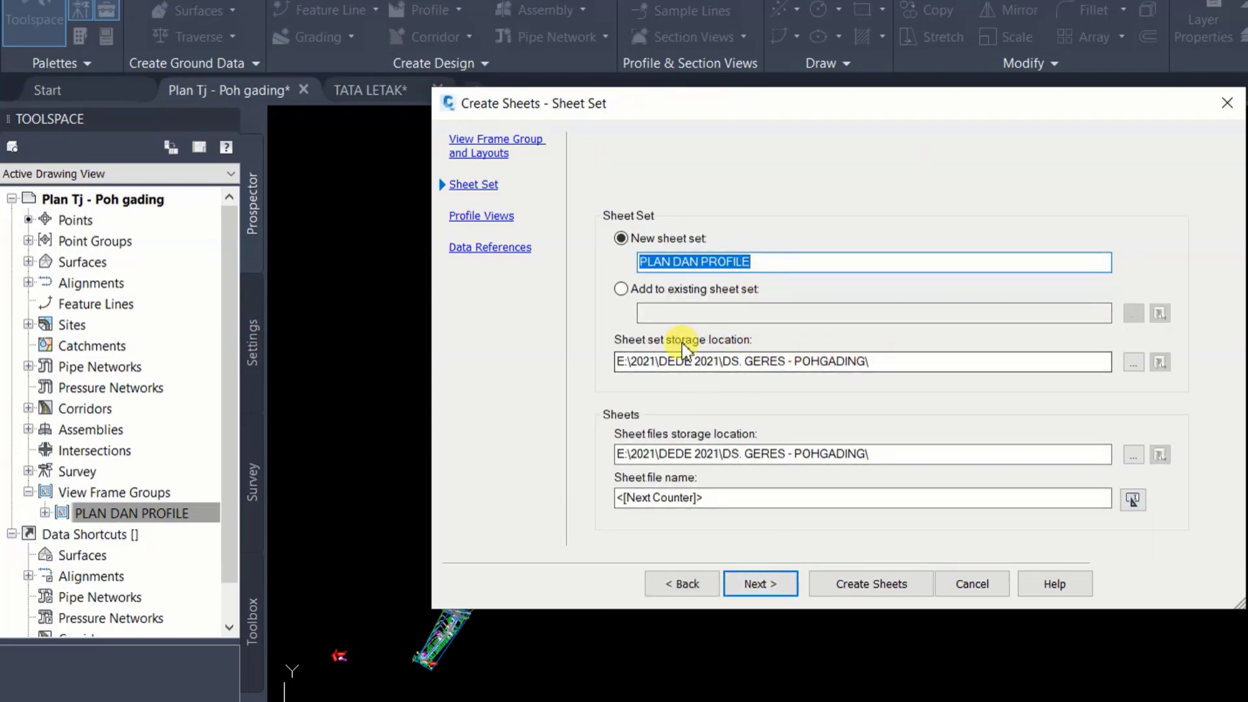
Set the sheet set storage location to a new PLAN & PROFILE folder
click(747, 356)
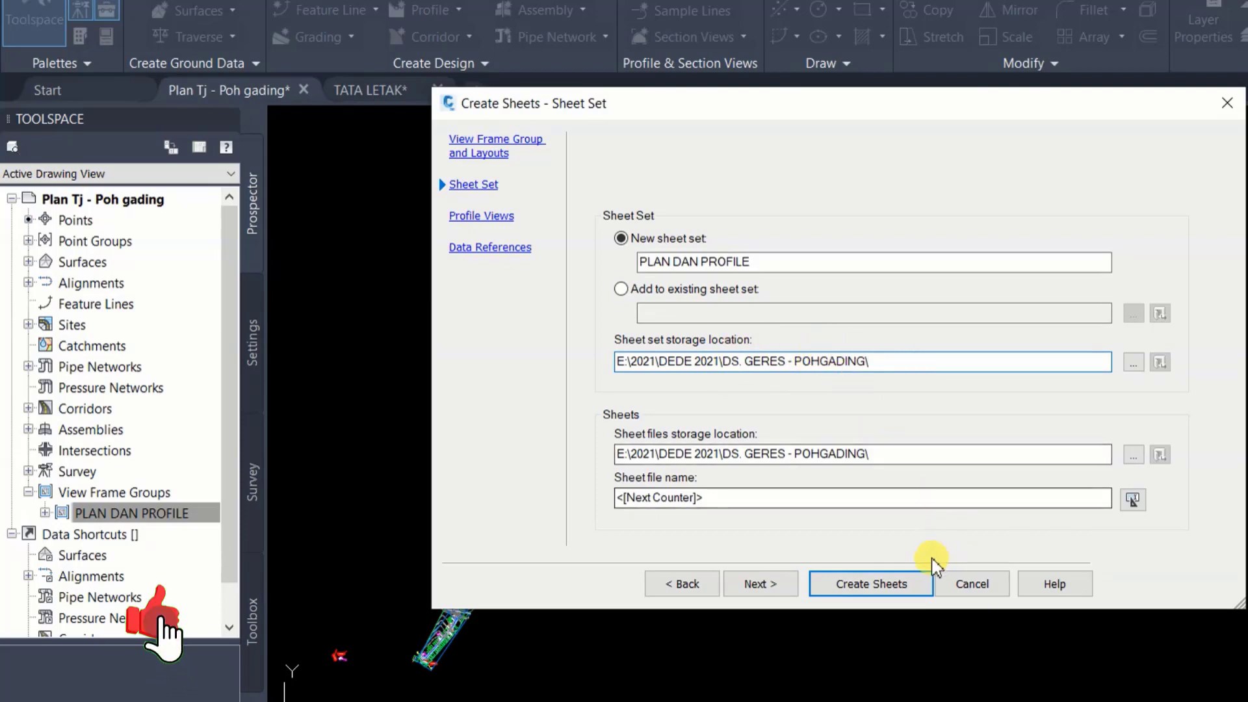
click(1134, 362)
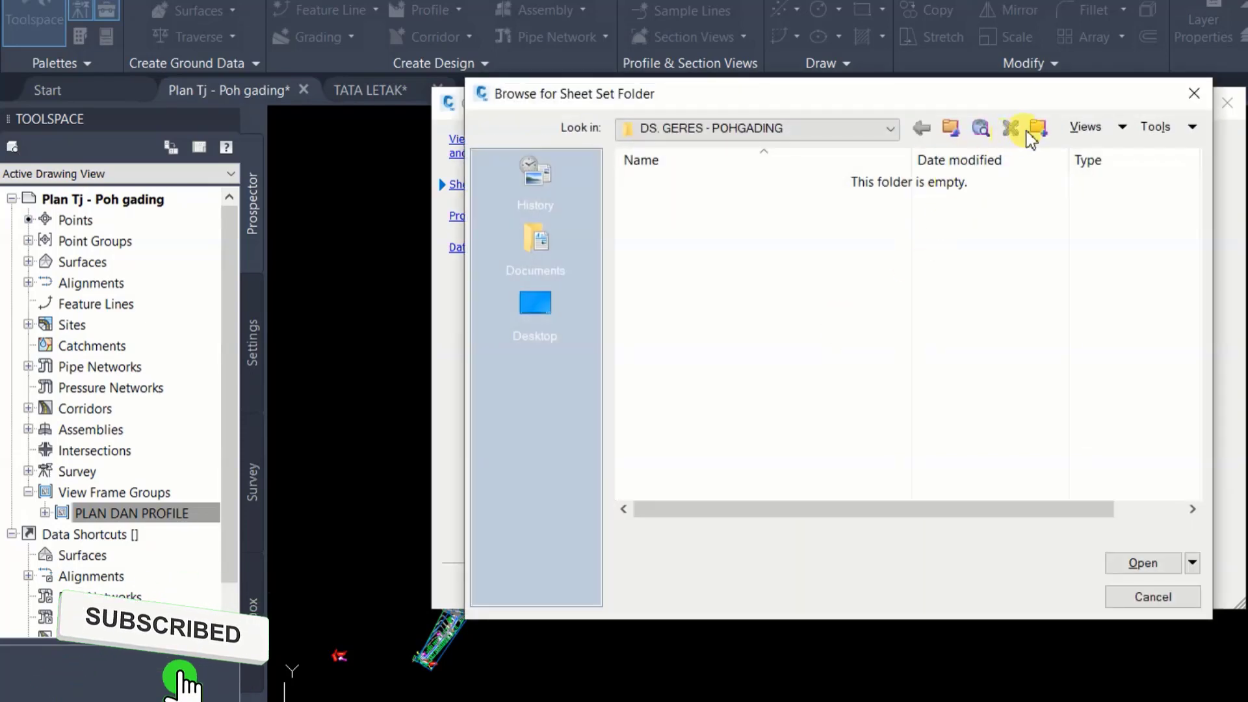
click(1038, 130)
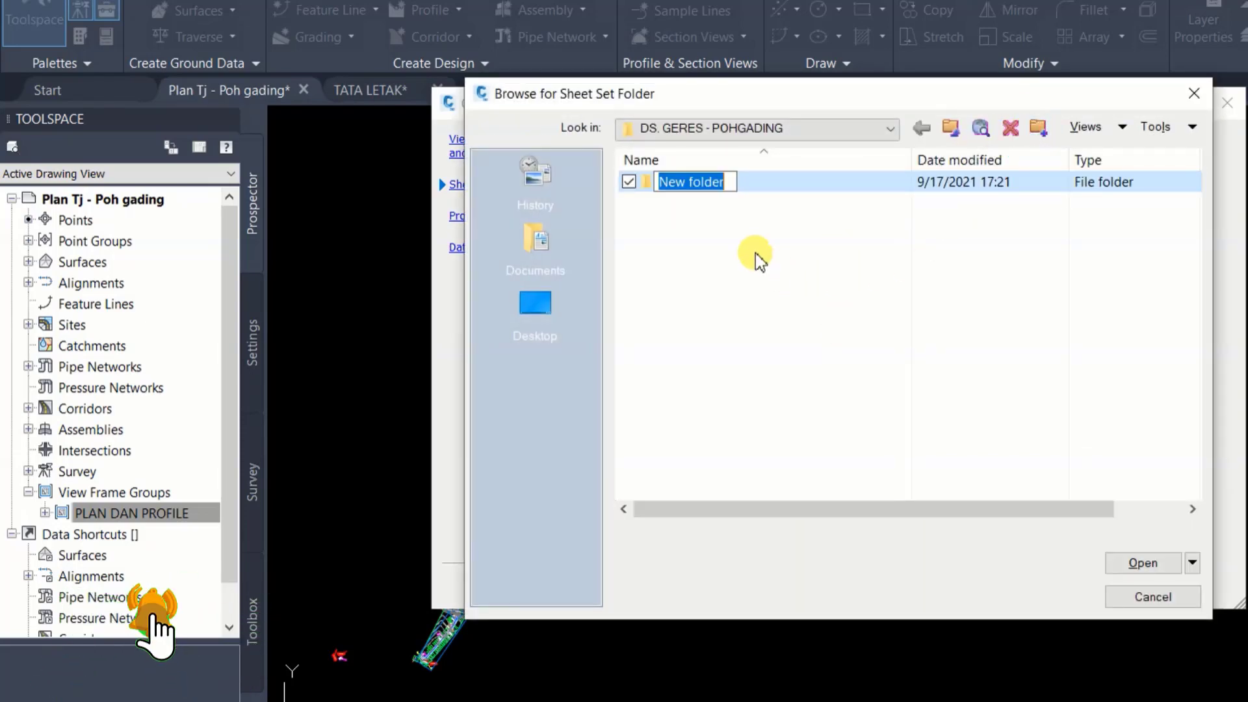
text(p)
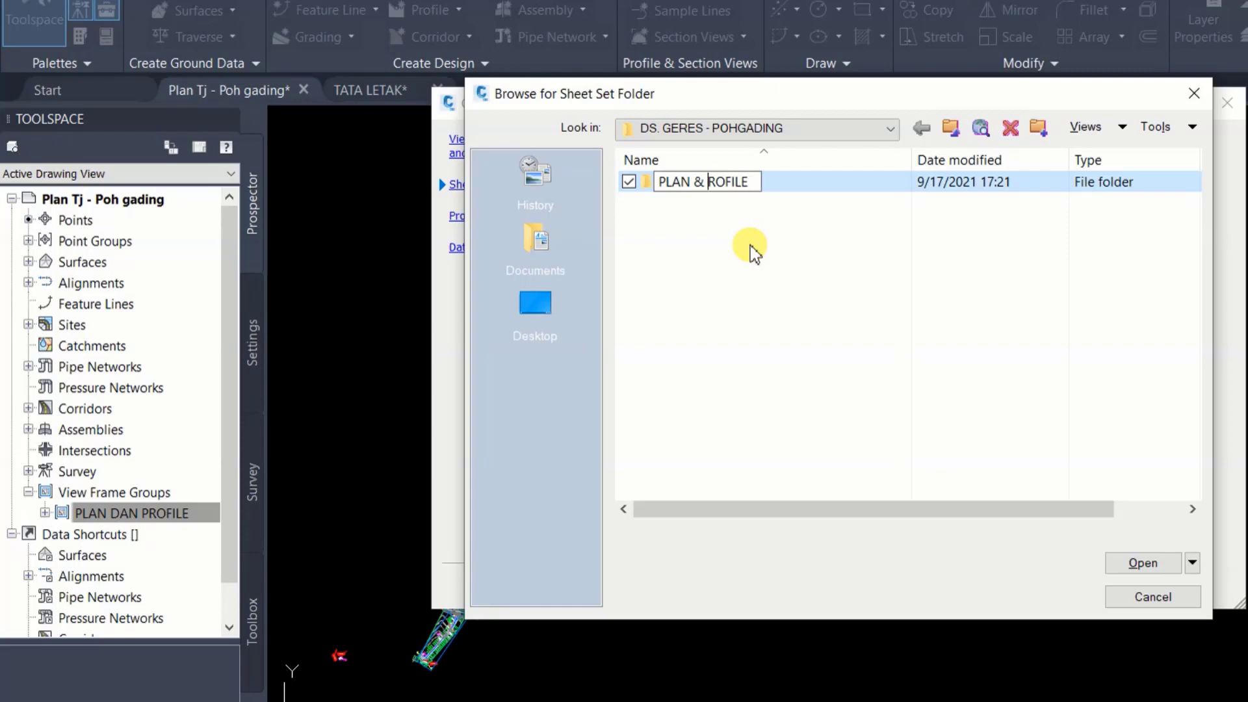
click(749, 245)
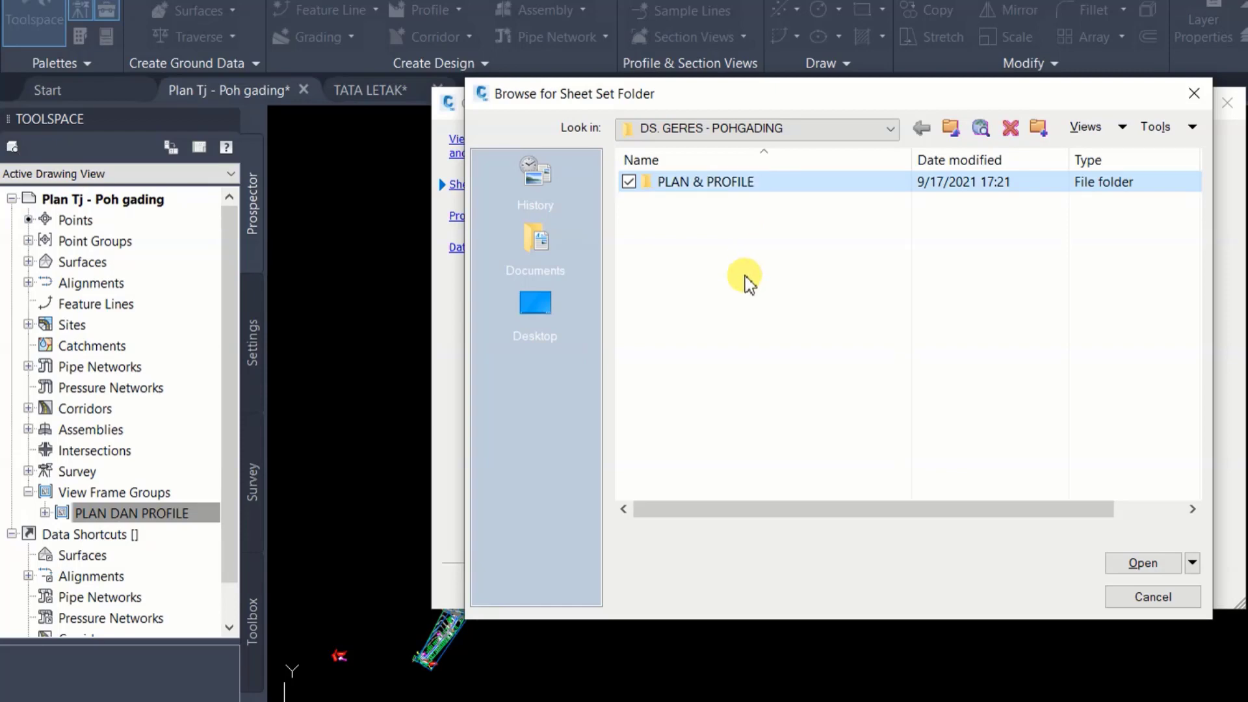
click(1142, 563)
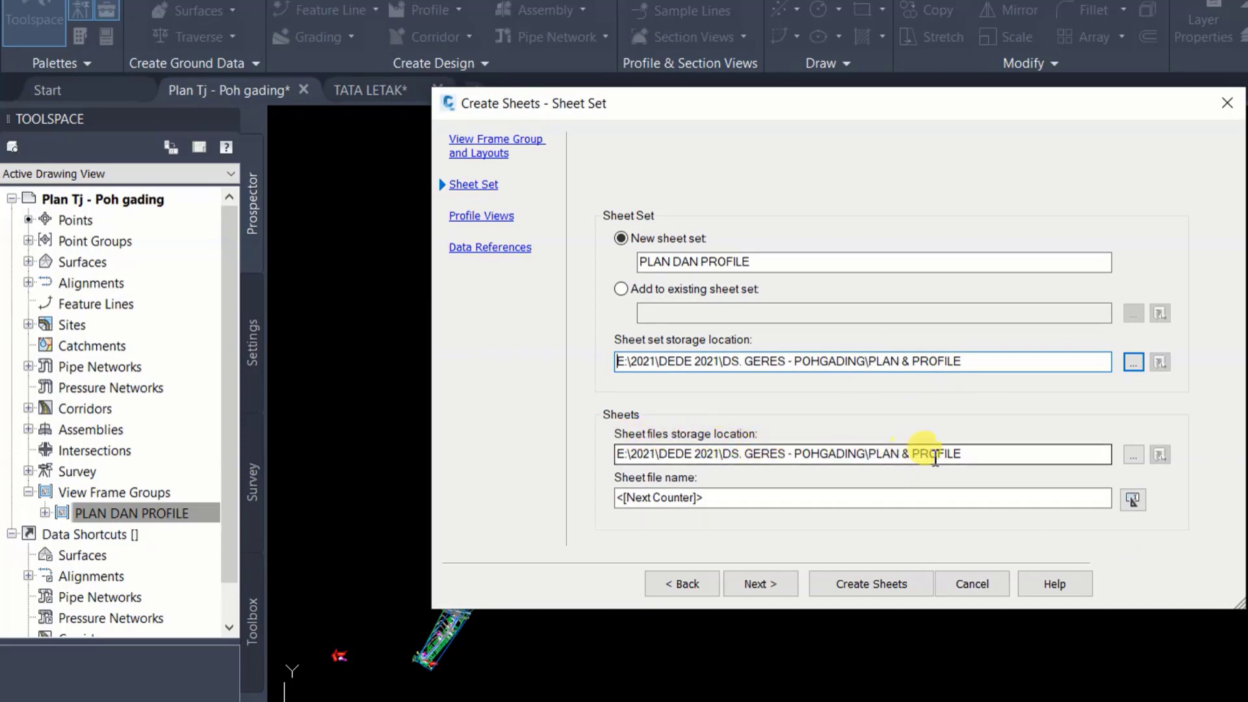
Name sheet files with a Next Counter field whose starting number is 1
drag(954, 453, 686, 457)
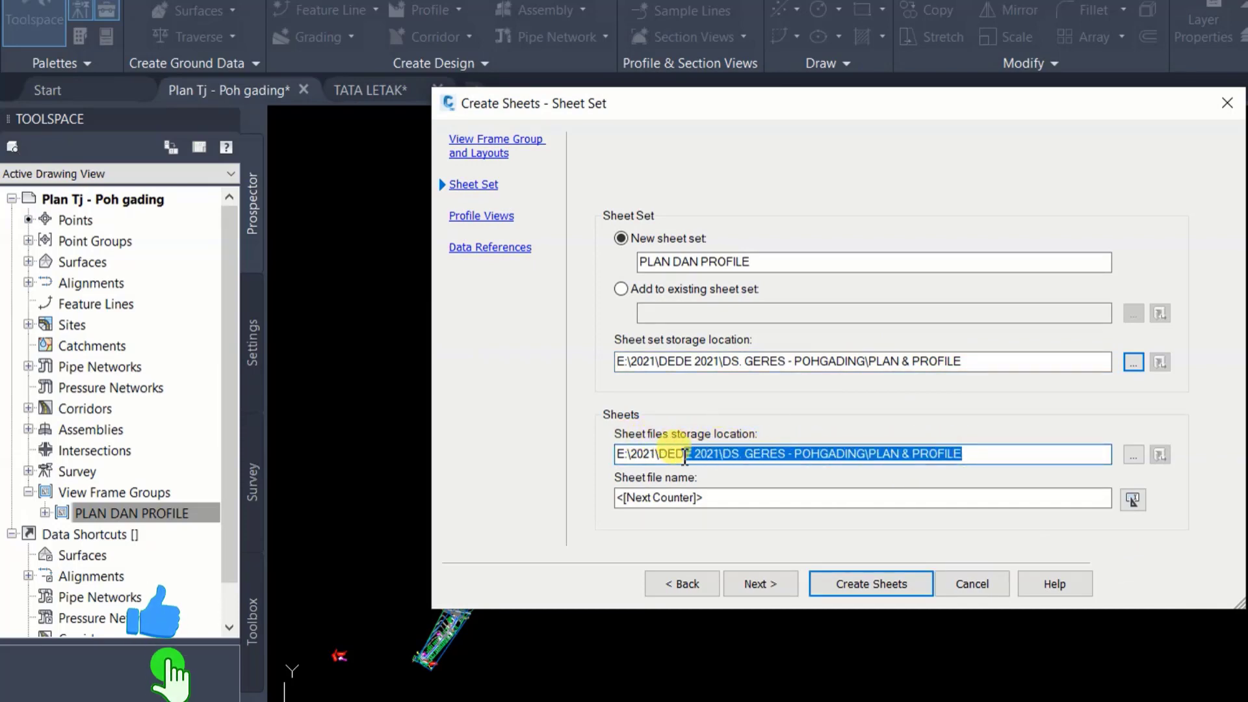
click(1000, 498)
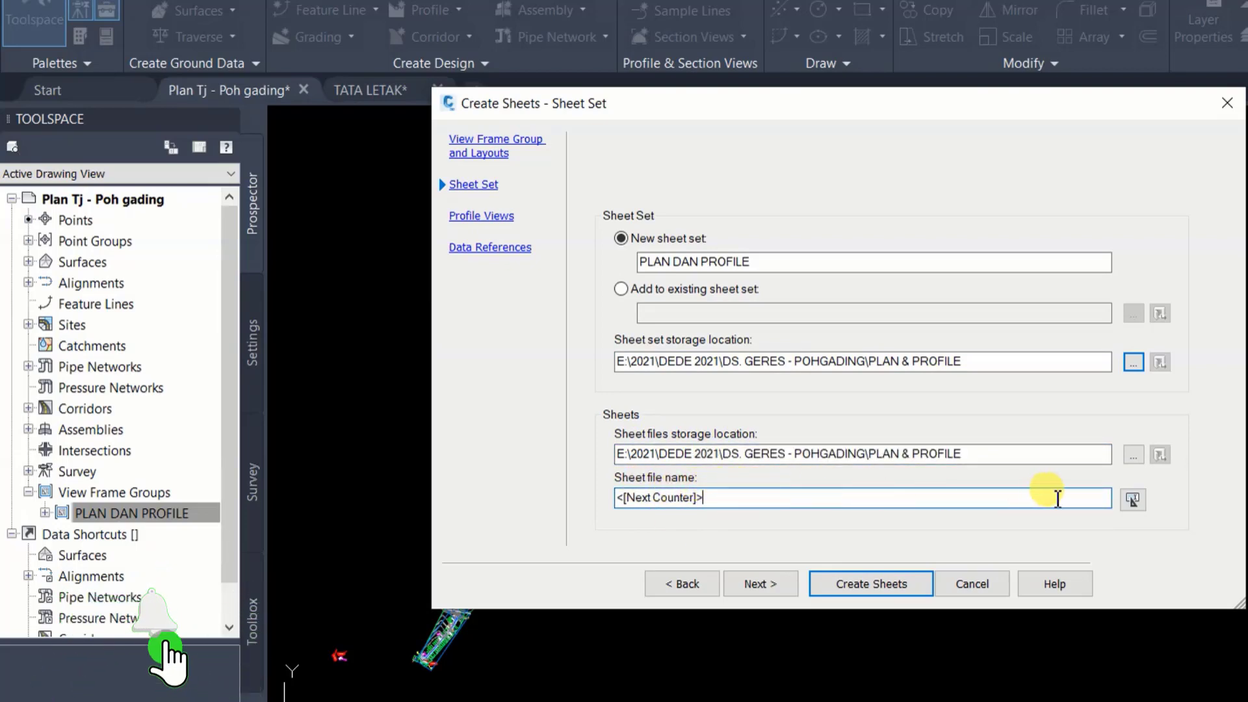
click(1132, 499)
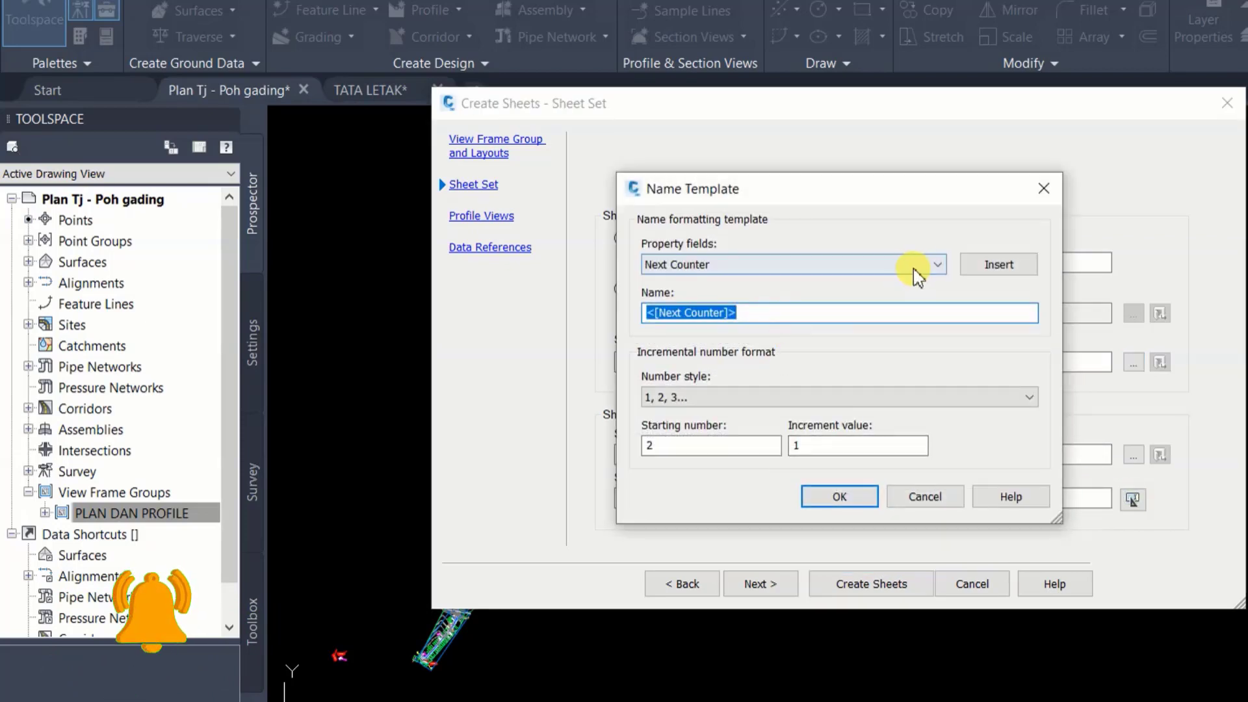
click(917, 263)
click(693, 283)
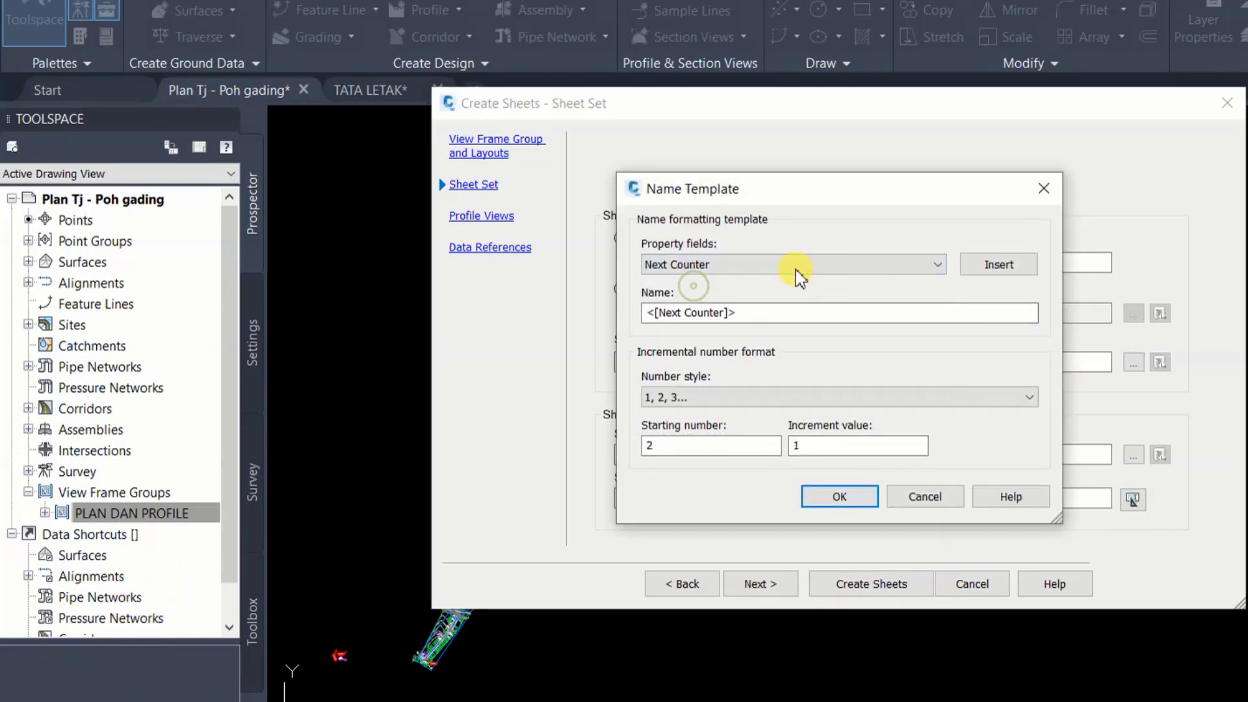
click(1001, 275)
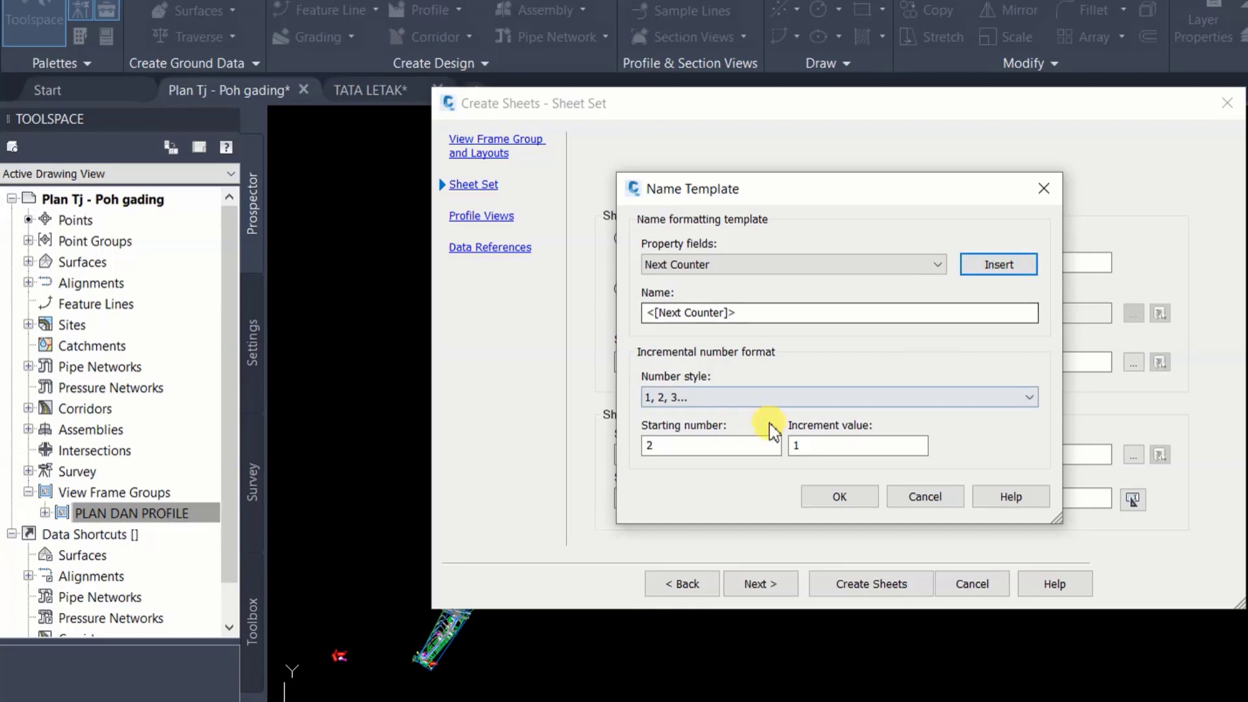
double_click(701, 447)
text(1)
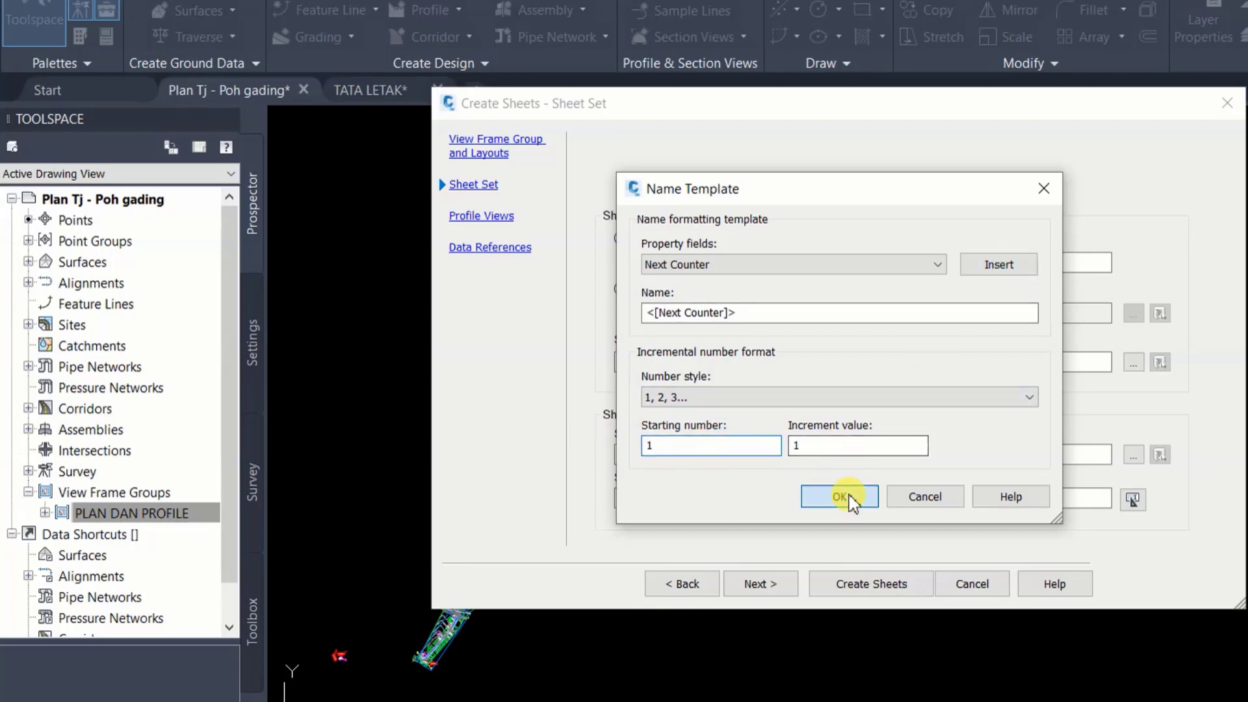
click(845, 497)
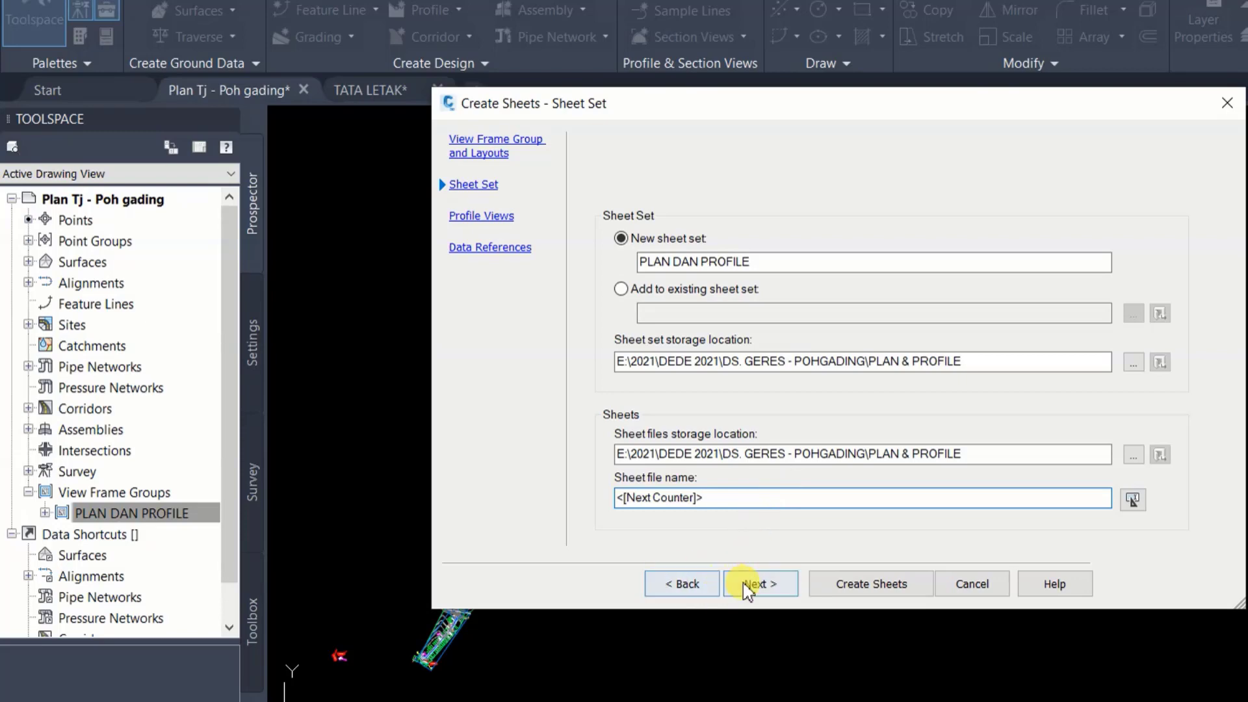
click(770, 585)
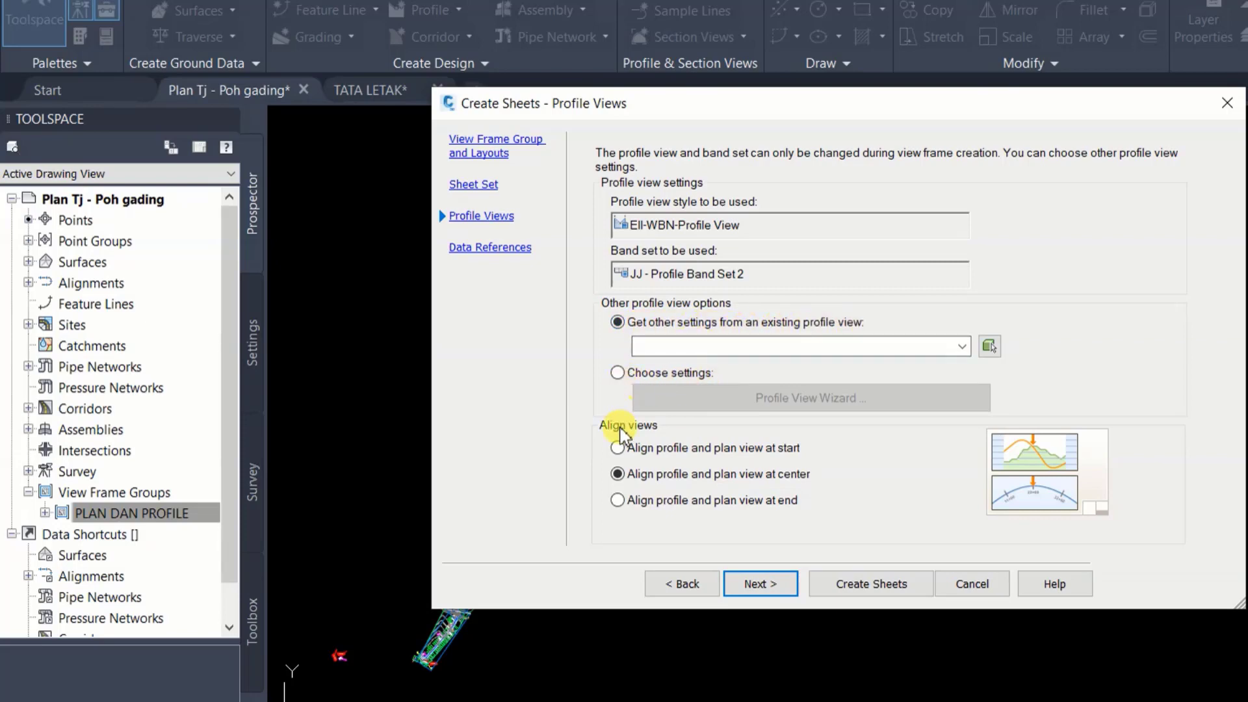
Switch profile views to chosen settings and launch the Profile View Wizard
click(618, 373)
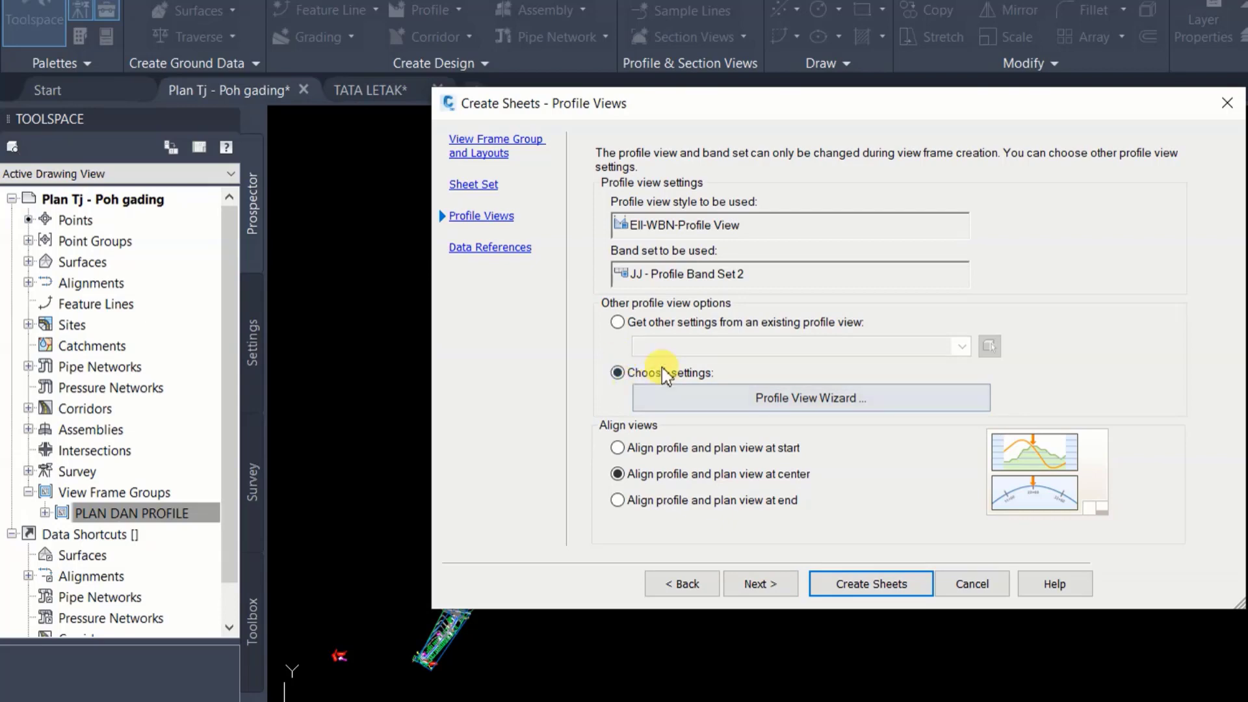
click(758, 399)
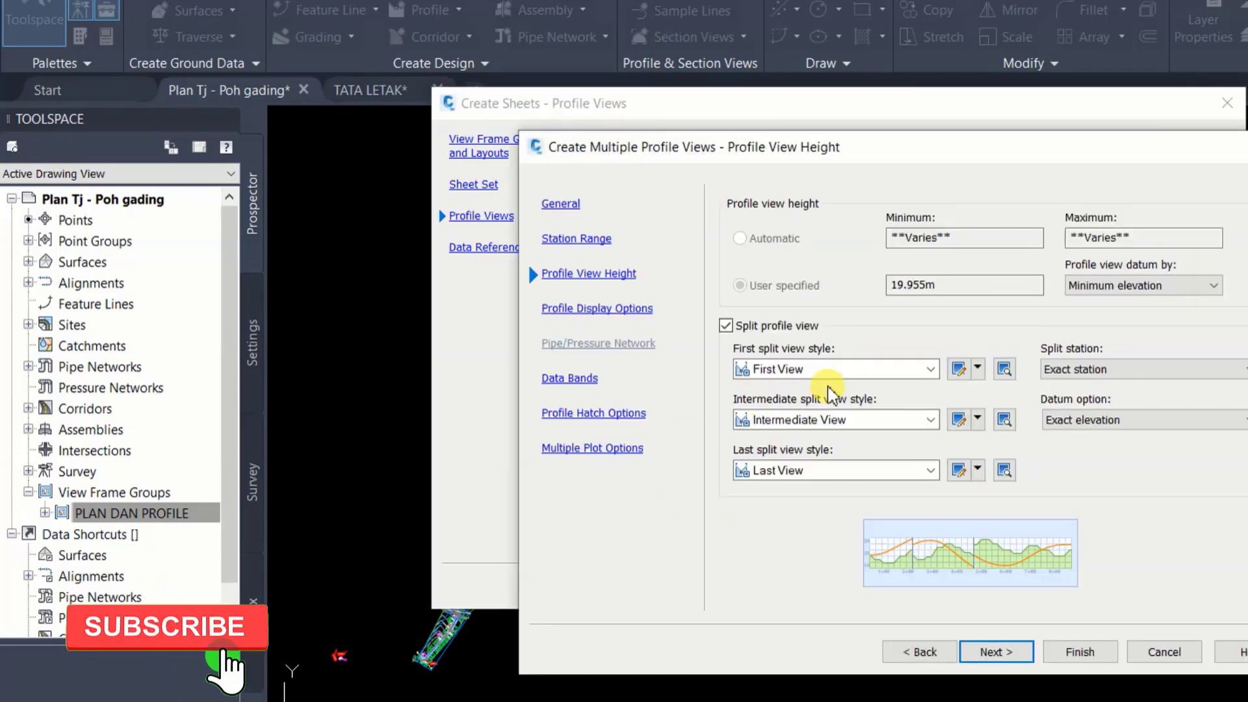
Set the first, intermediate and last split profile view styles to EII-WBN-Profile View
click(930, 369)
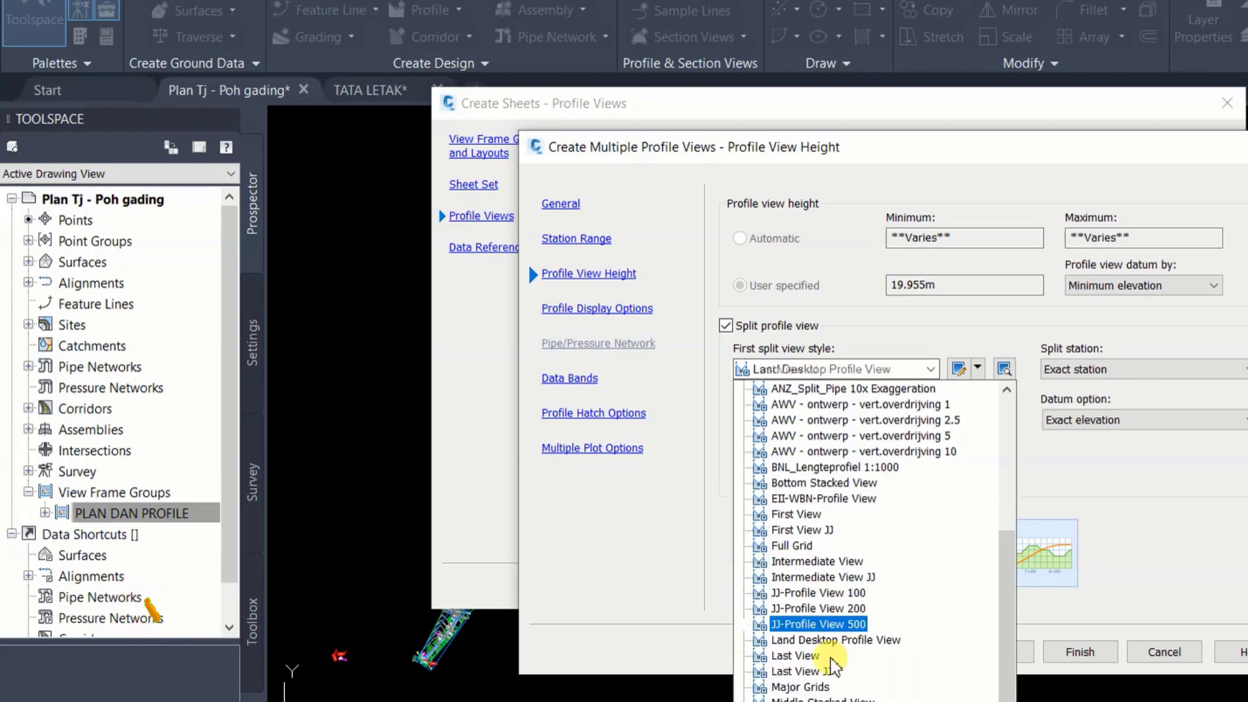
scroll(1005, 572, up, 2)
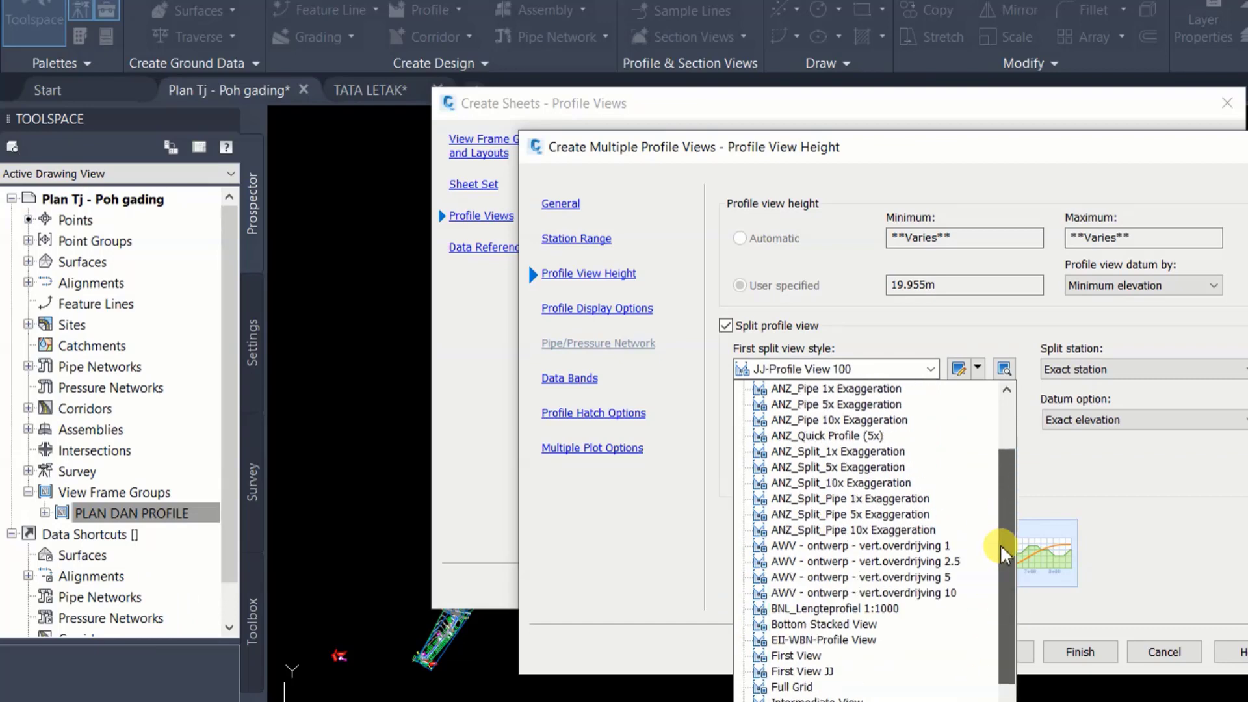
scroll(998, 604, down, 2)
click(838, 499)
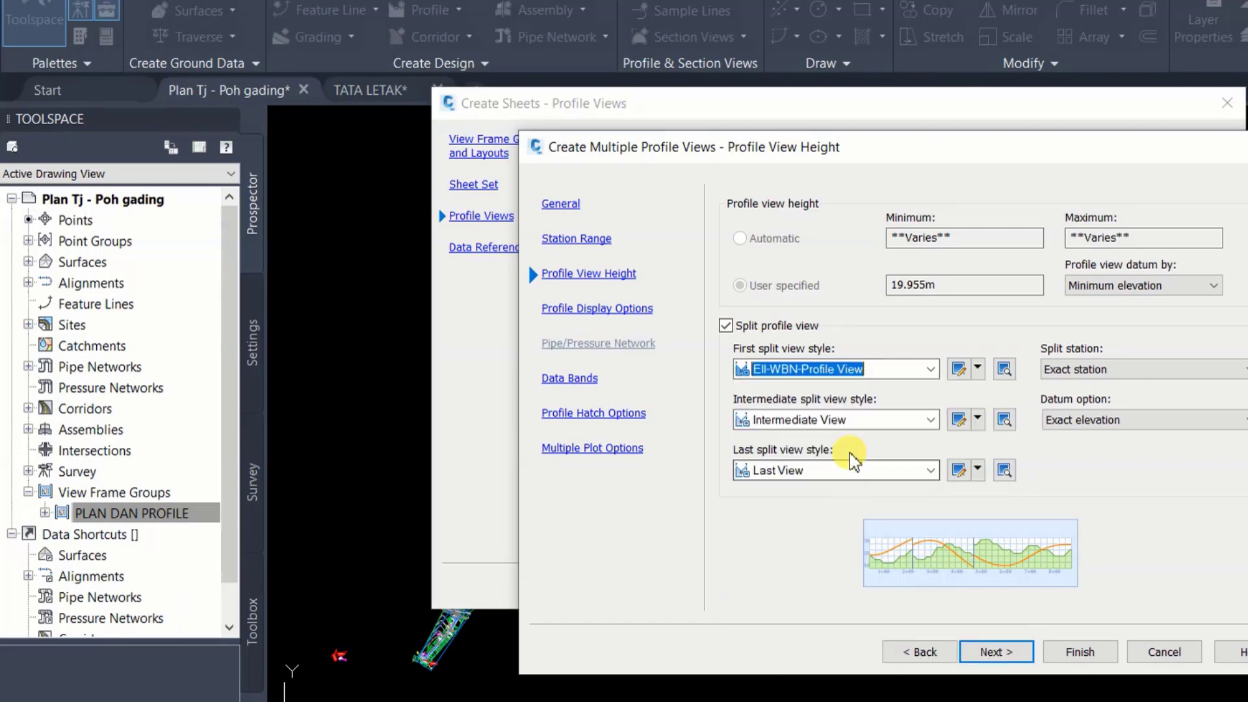
click(842, 421)
click(832, 518)
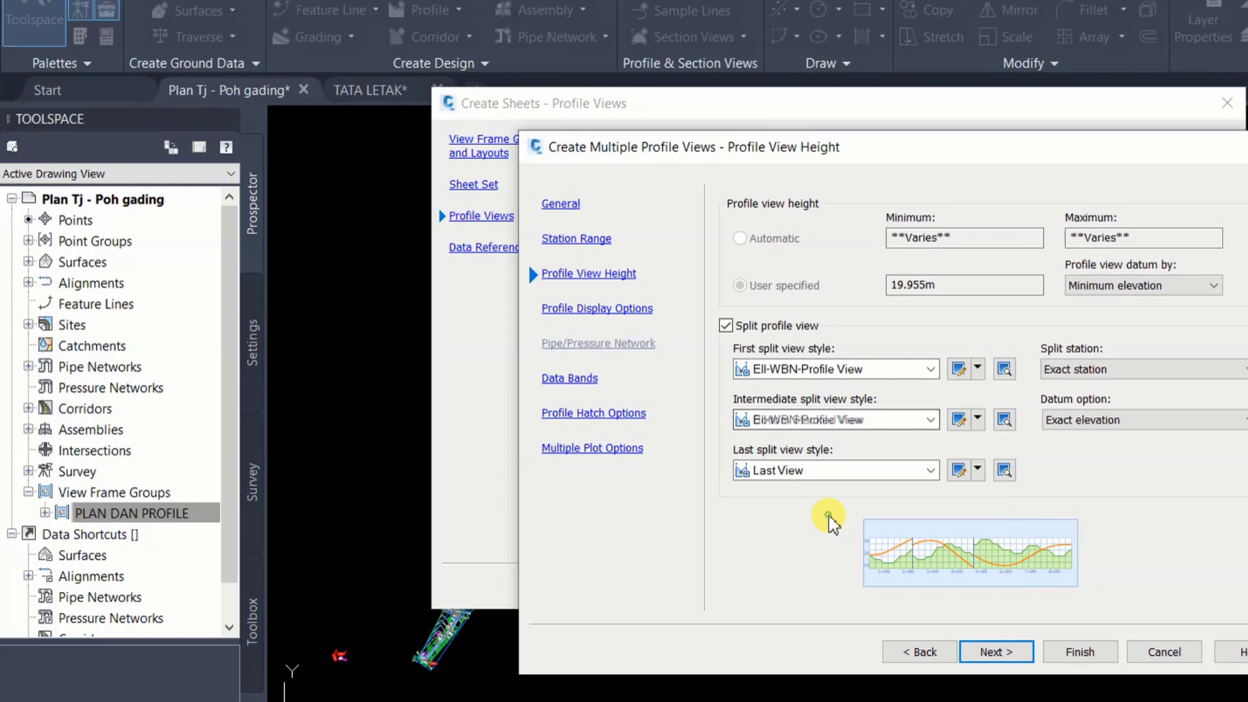
click(841, 471)
click(845, 521)
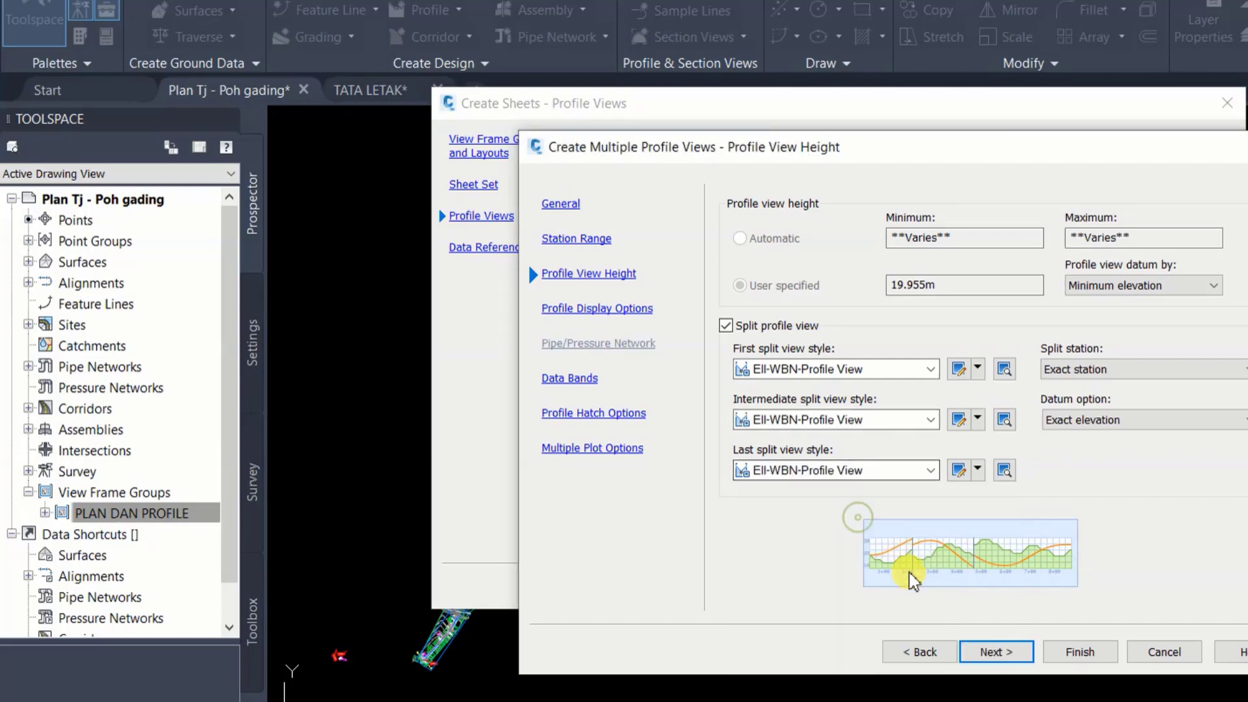
Stop drawing the OPP Kontur EG 3 profile and finish the profile view wizard
click(998, 658)
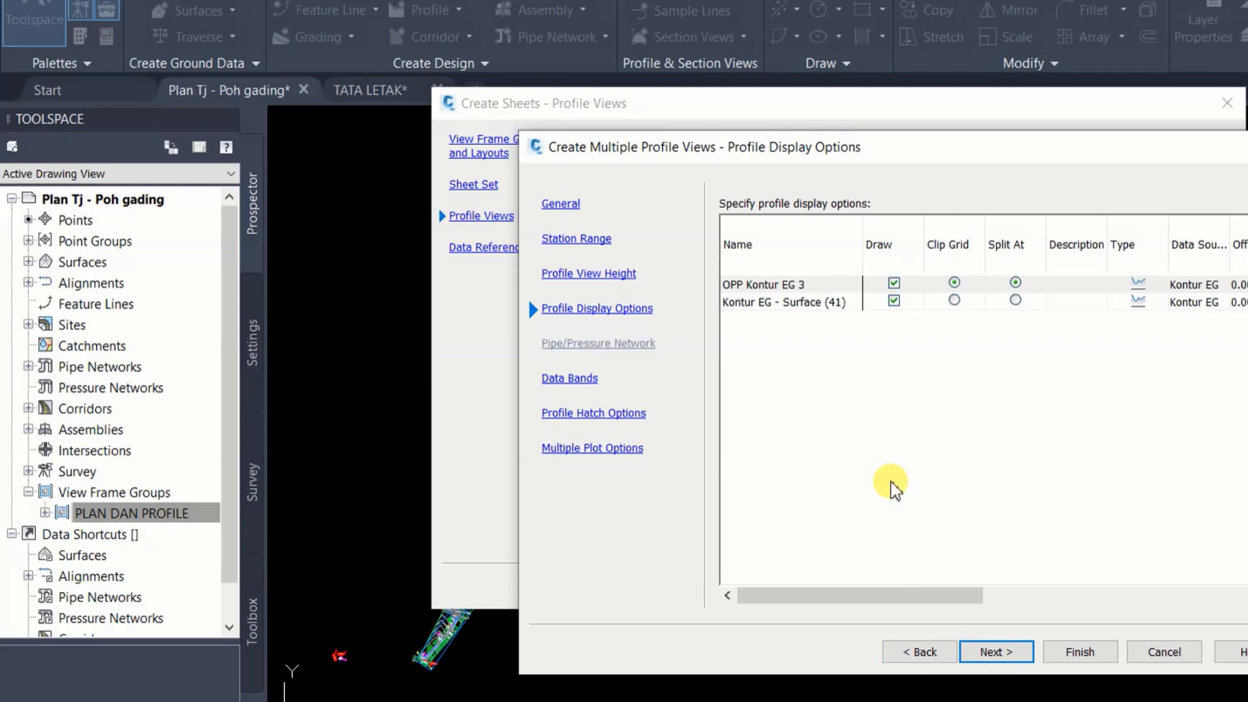
click(894, 285)
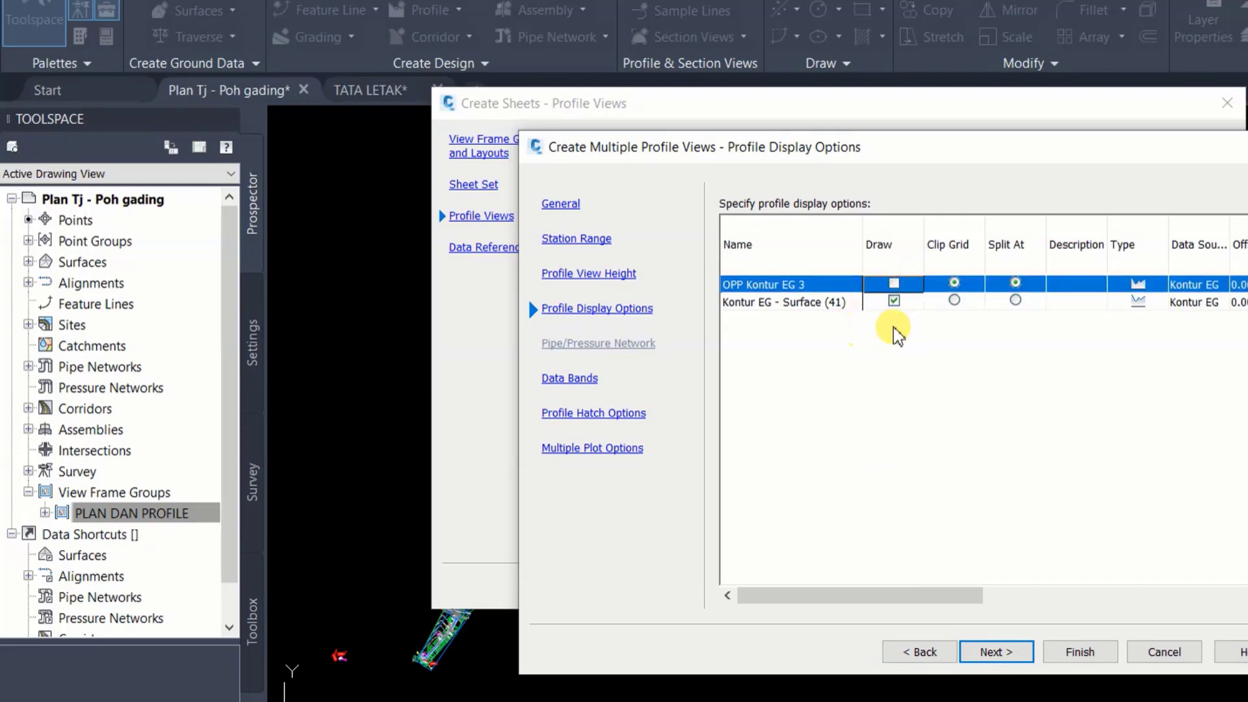
mouse_move(911, 596)
mouse_down()
mouse_move(1033, 608)
mouse_move(821, 599)
mouse_up()
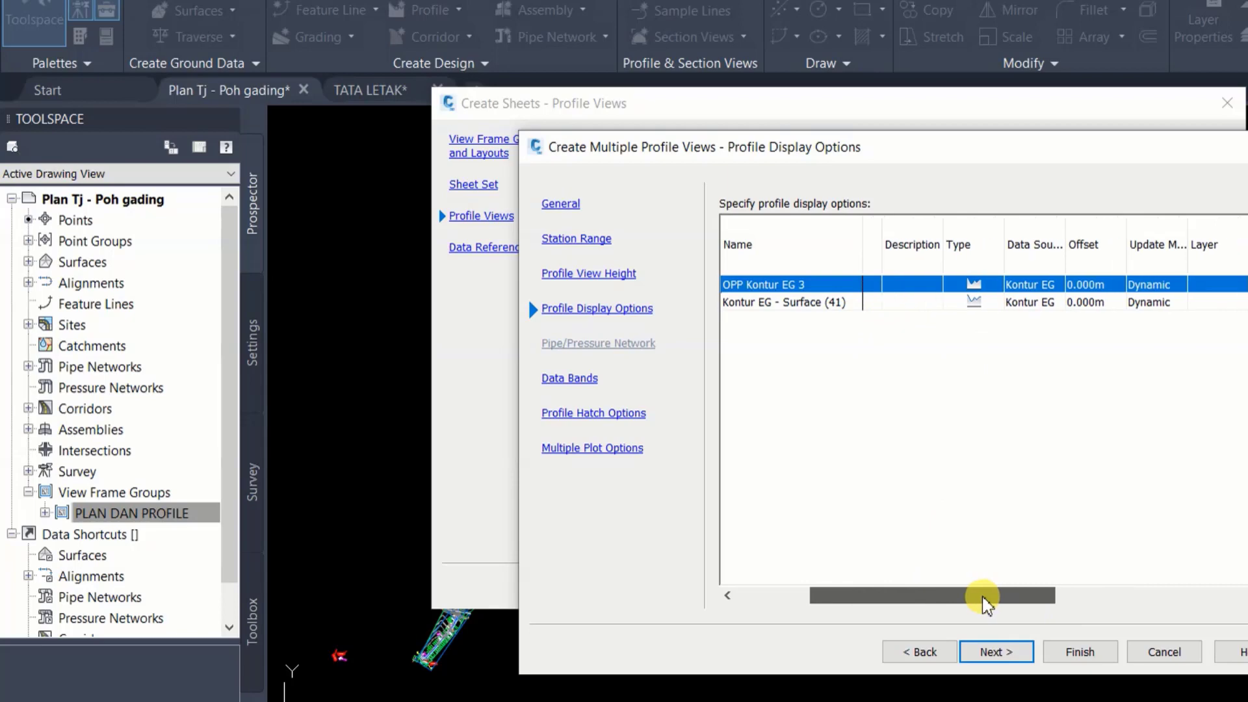
click(992, 656)
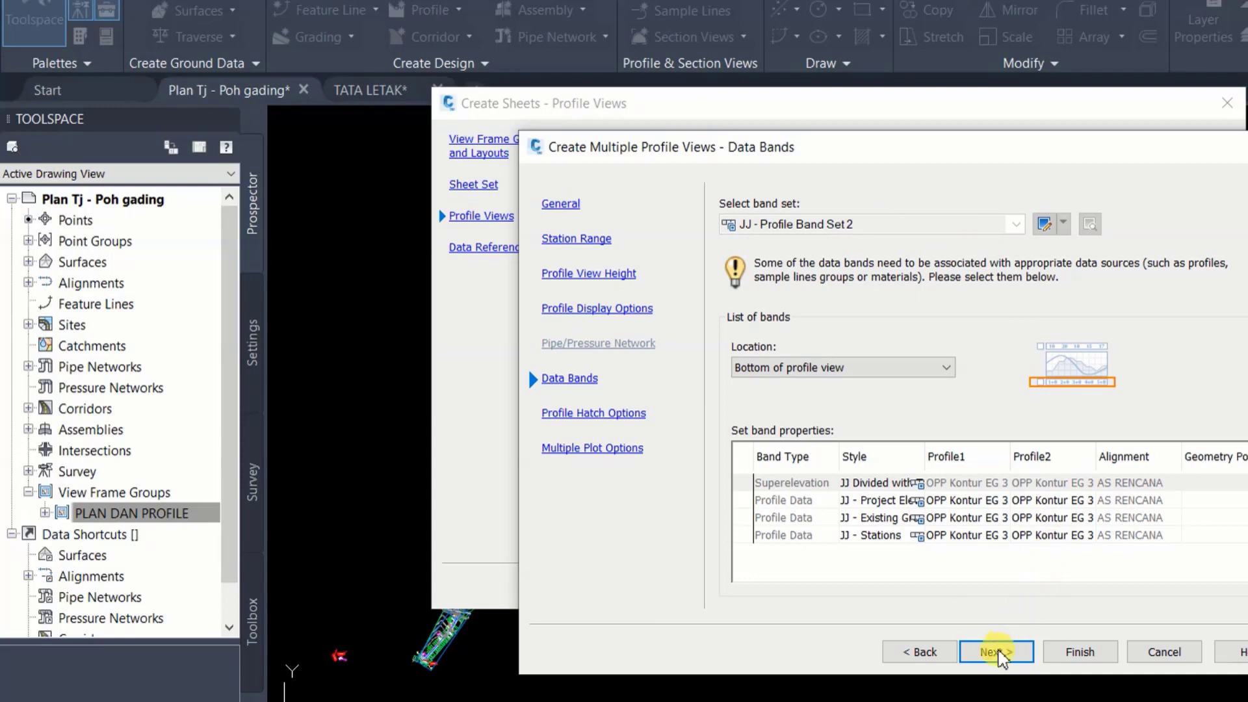
click(982, 485)
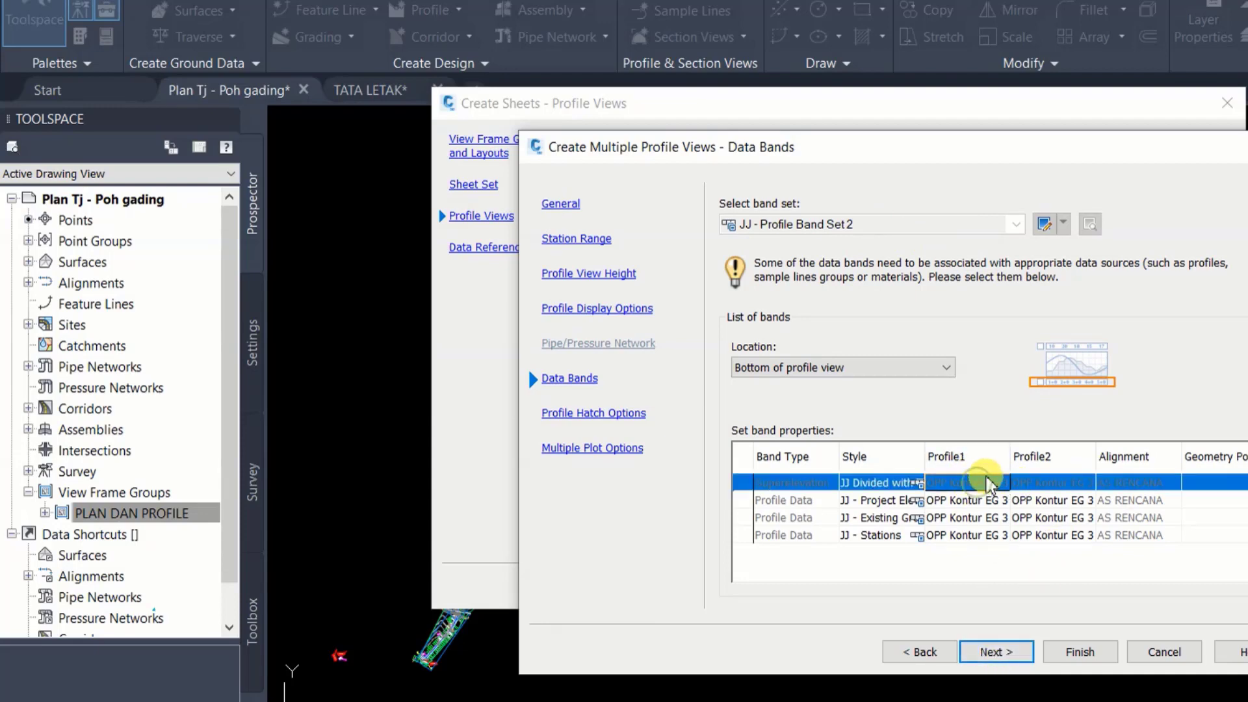
click(996, 652)
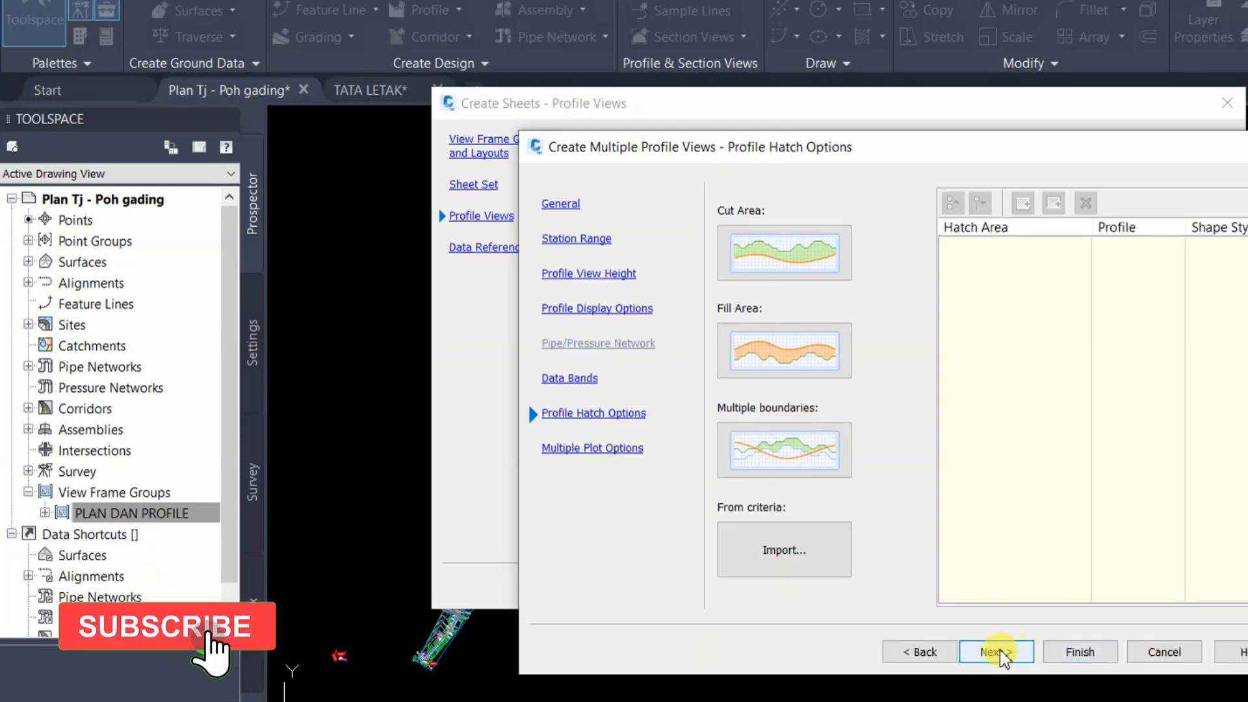
click(1005, 652)
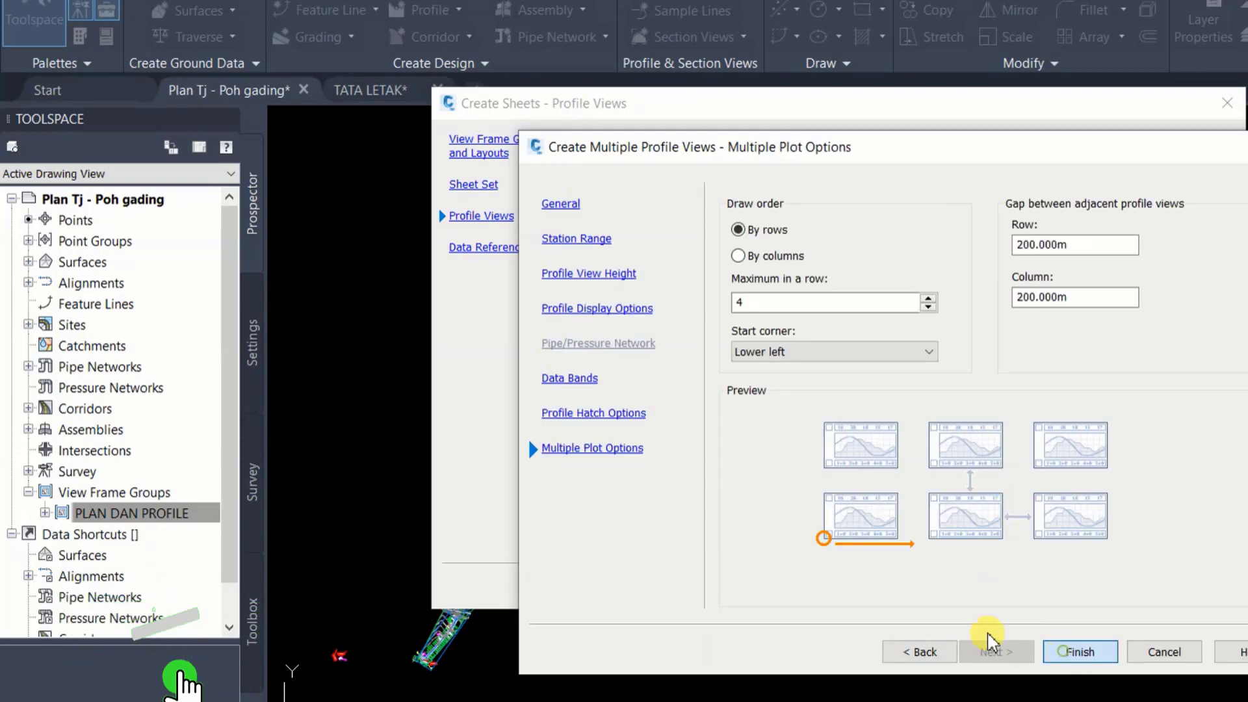
key(Return)
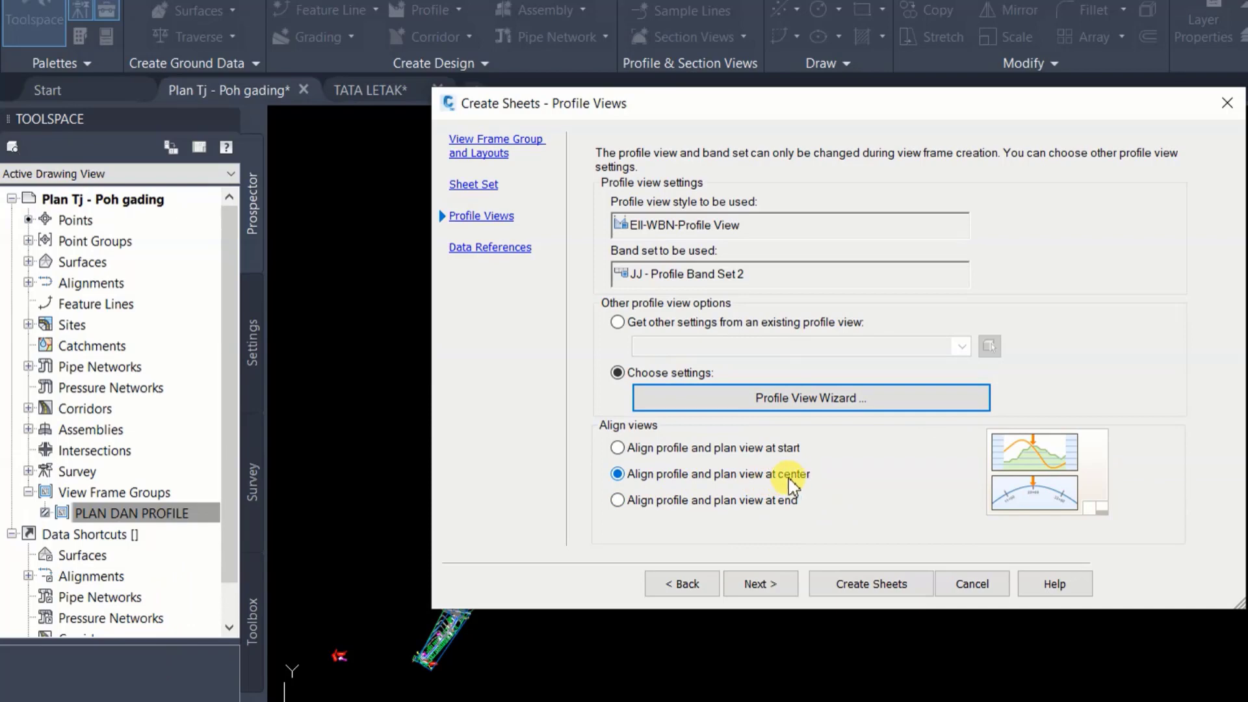
Reference only the Kontur EG surface on the Data References page
click(771, 588)
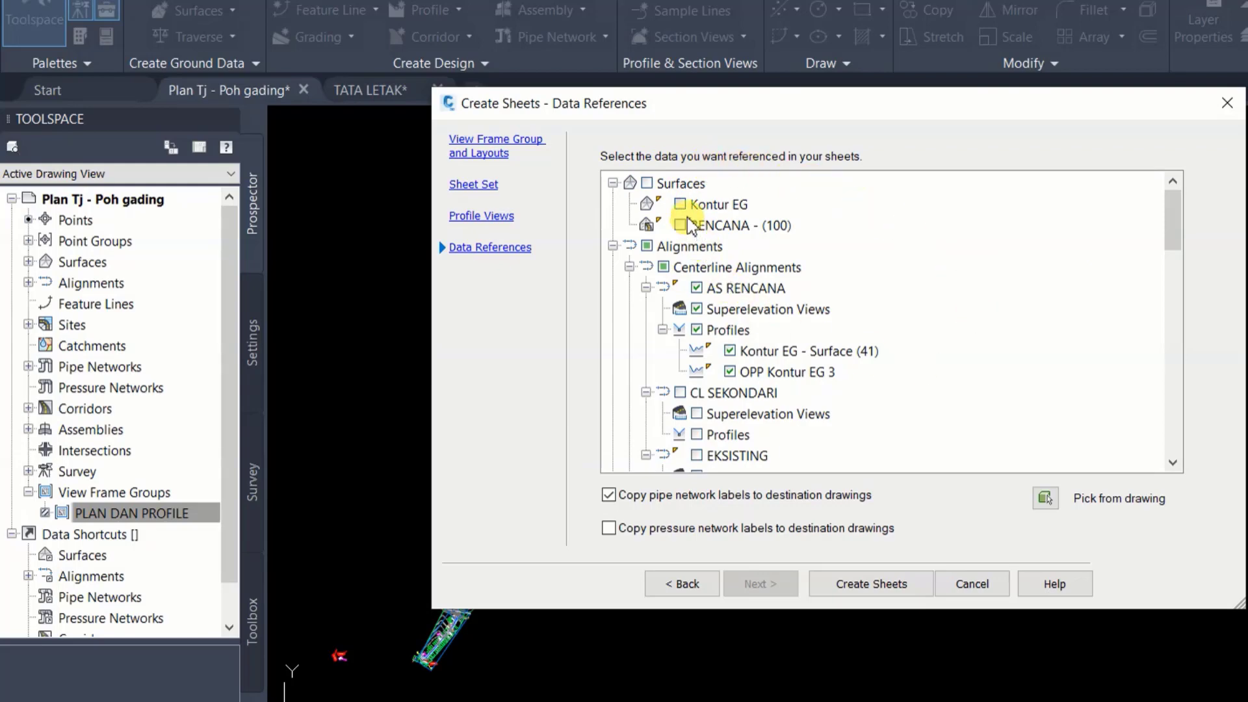
click(647, 184)
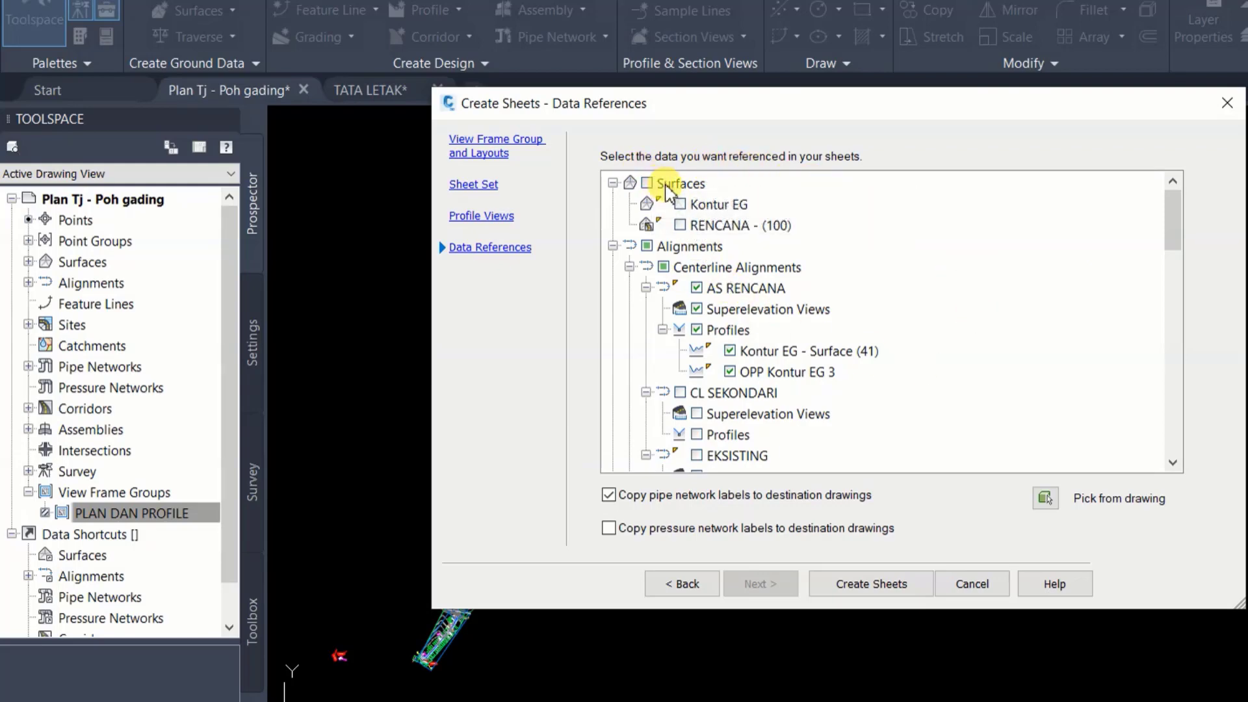
click(679, 204)
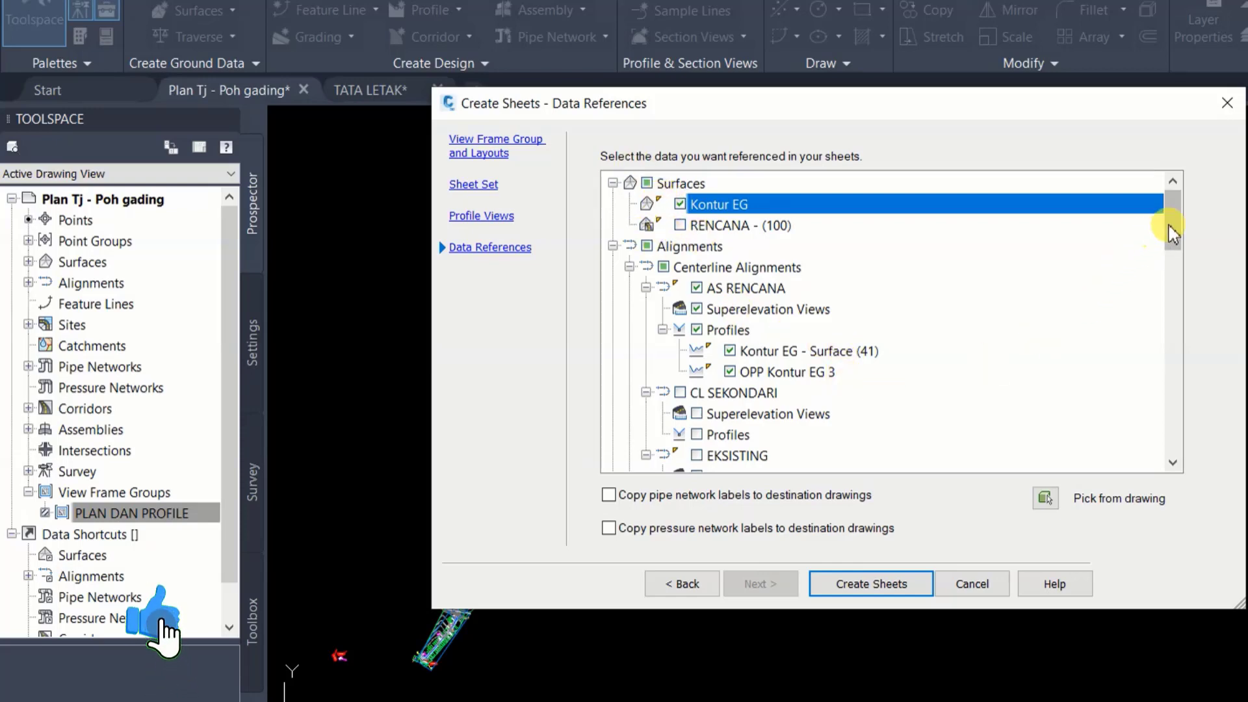
mouse_move(1175, 231)
mouse_down()
mouse_move(1179, 264)
mouse_move(1203, 279)
mouse_move(1212, 454)
mouse_up()
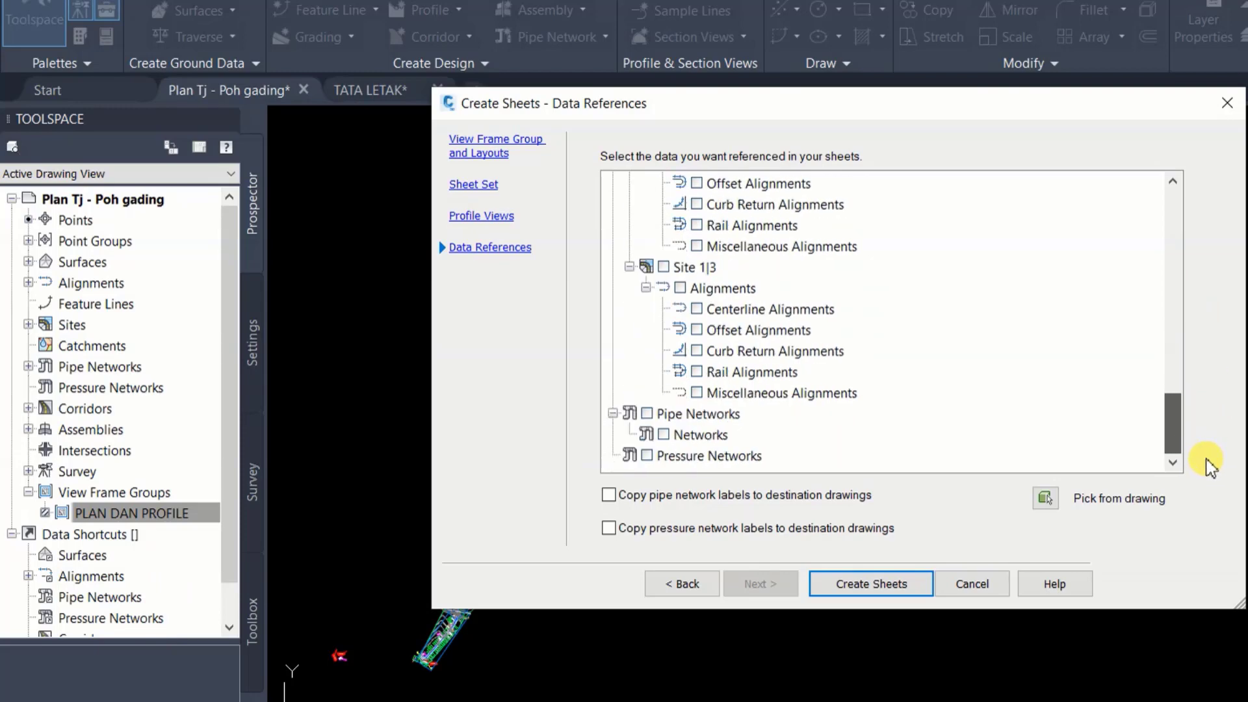
drag(1211, 467, 1165, 271)
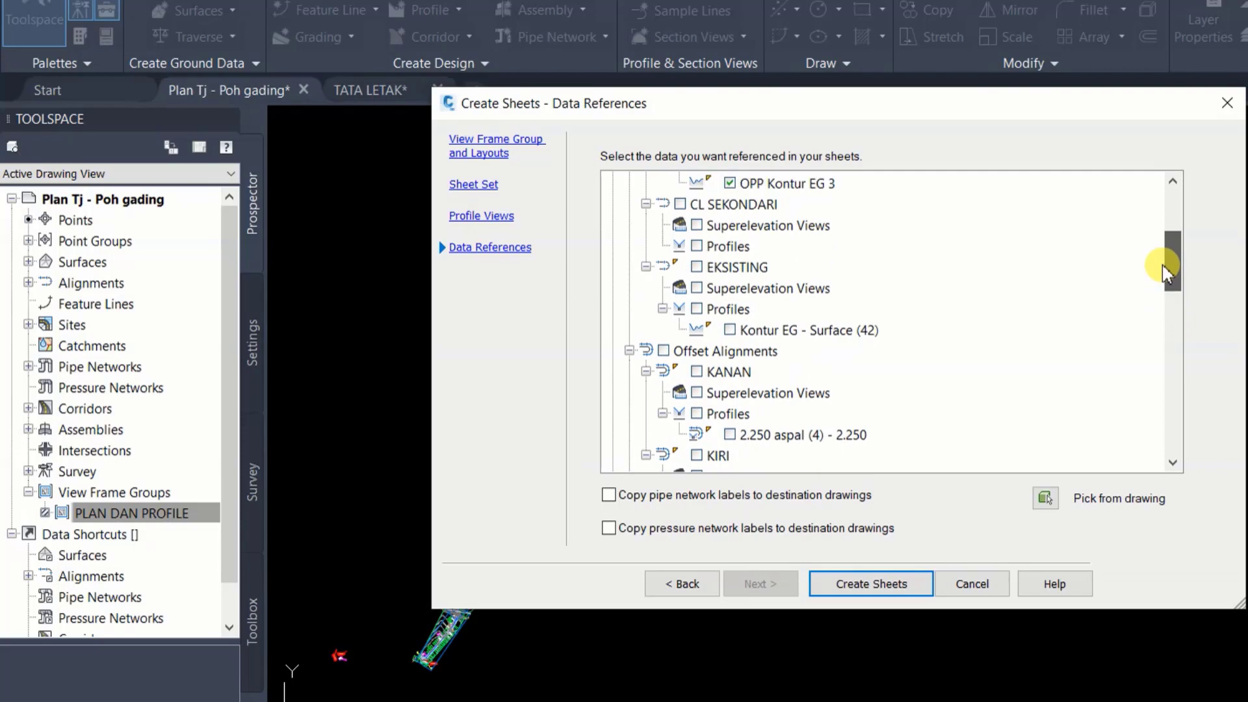
Include offset alignments but exclude KANAN's and KIRI's superelevation views and profiles
click(664, 352)
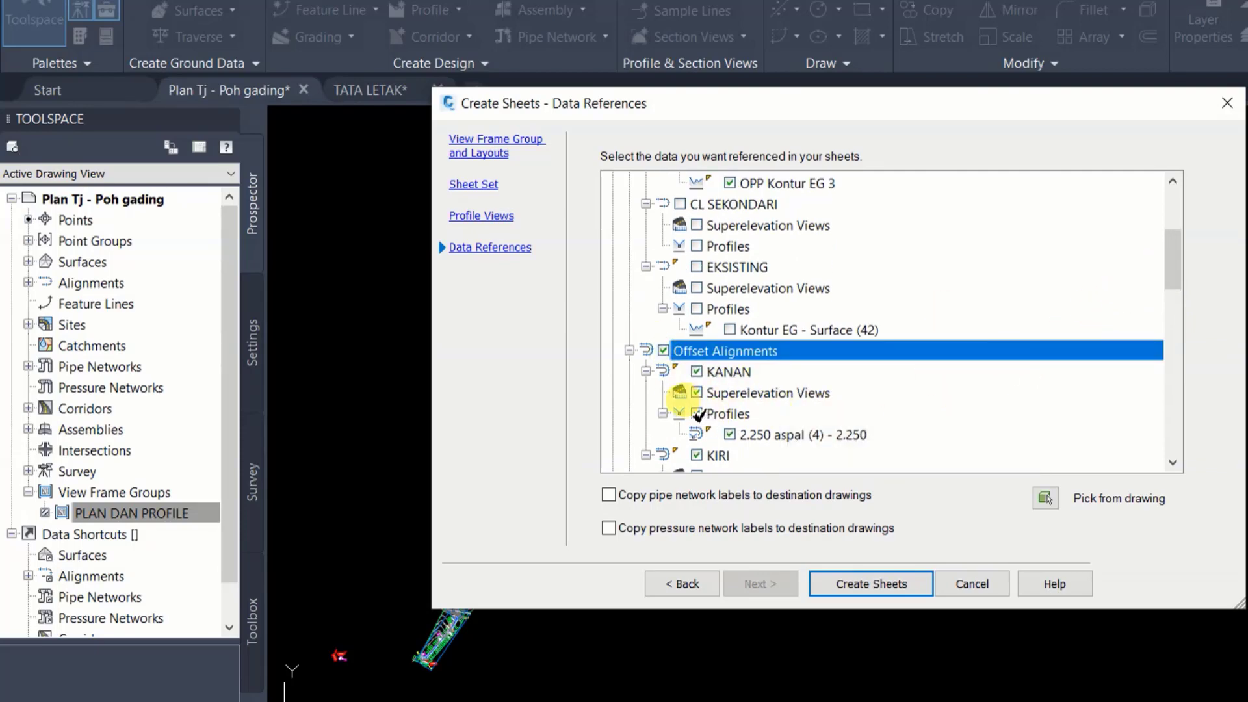
click(696, 414)
click(697, 393)
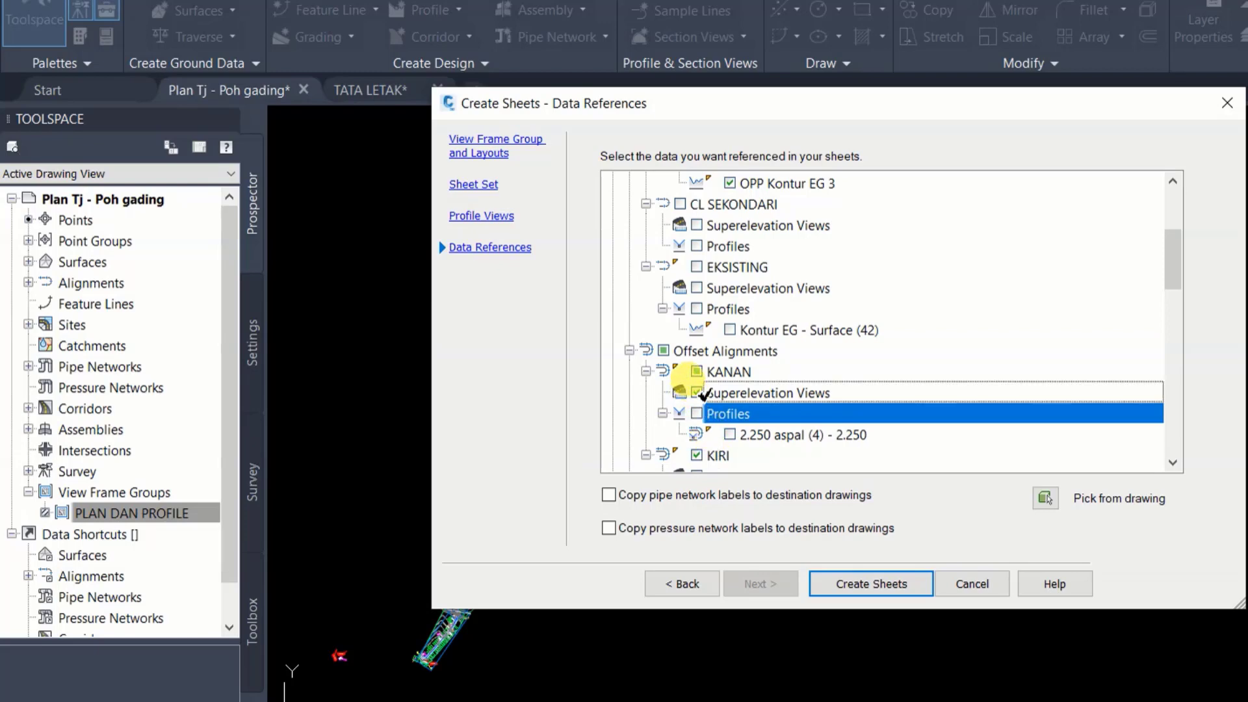
scroll(787, 413, down, 2)
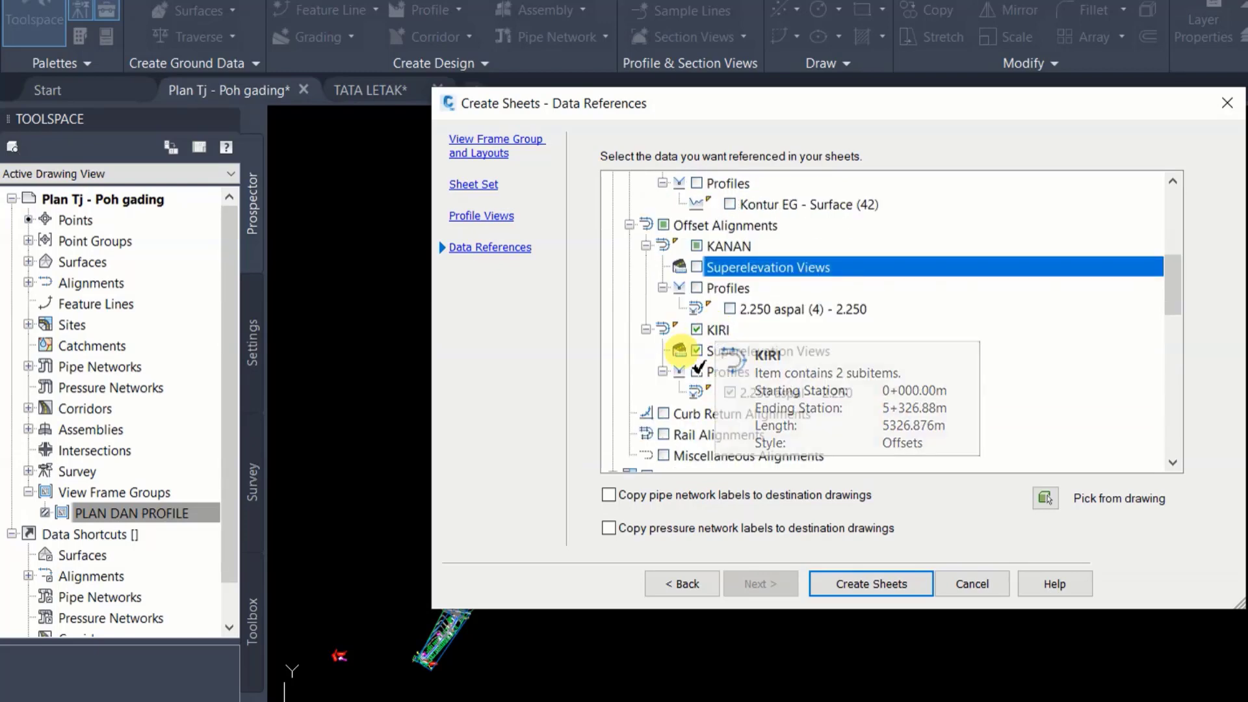
click(697, 351)
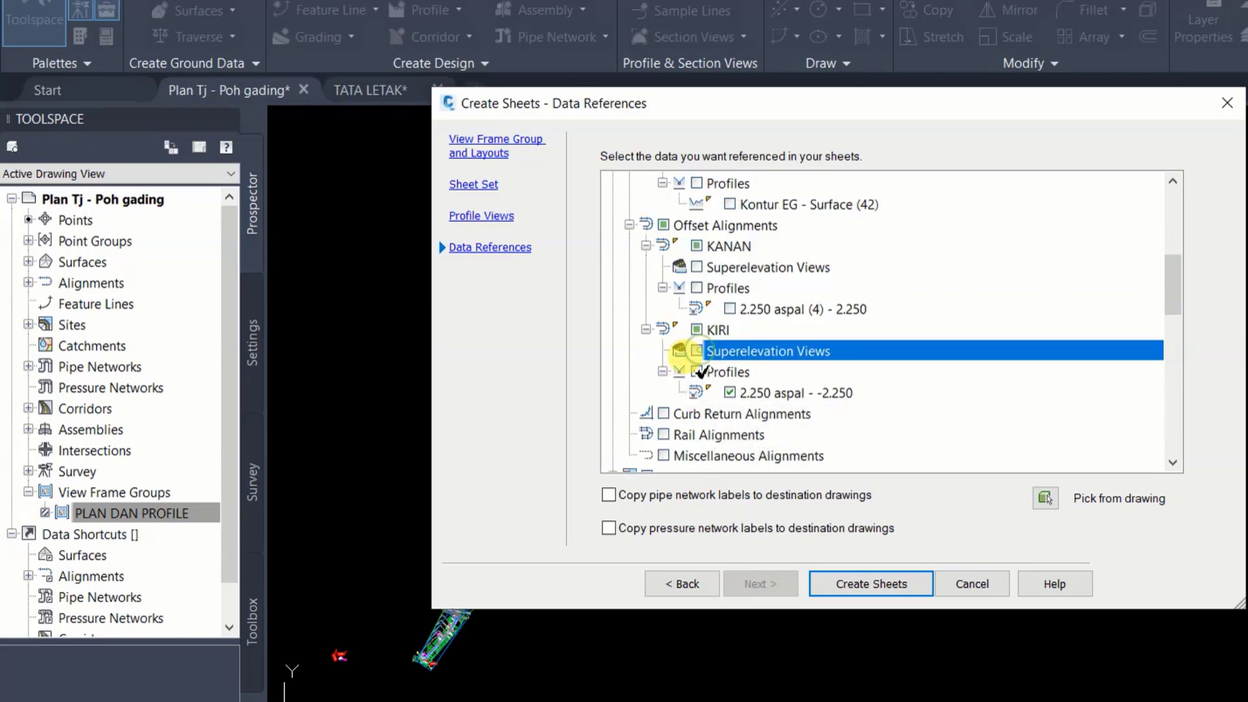
Include CL SEKONDARI and EKSISTING alignments without their superelevation views and profiles
scroll(769, 432, down, 3)
scroll(769, 432, down, 4)
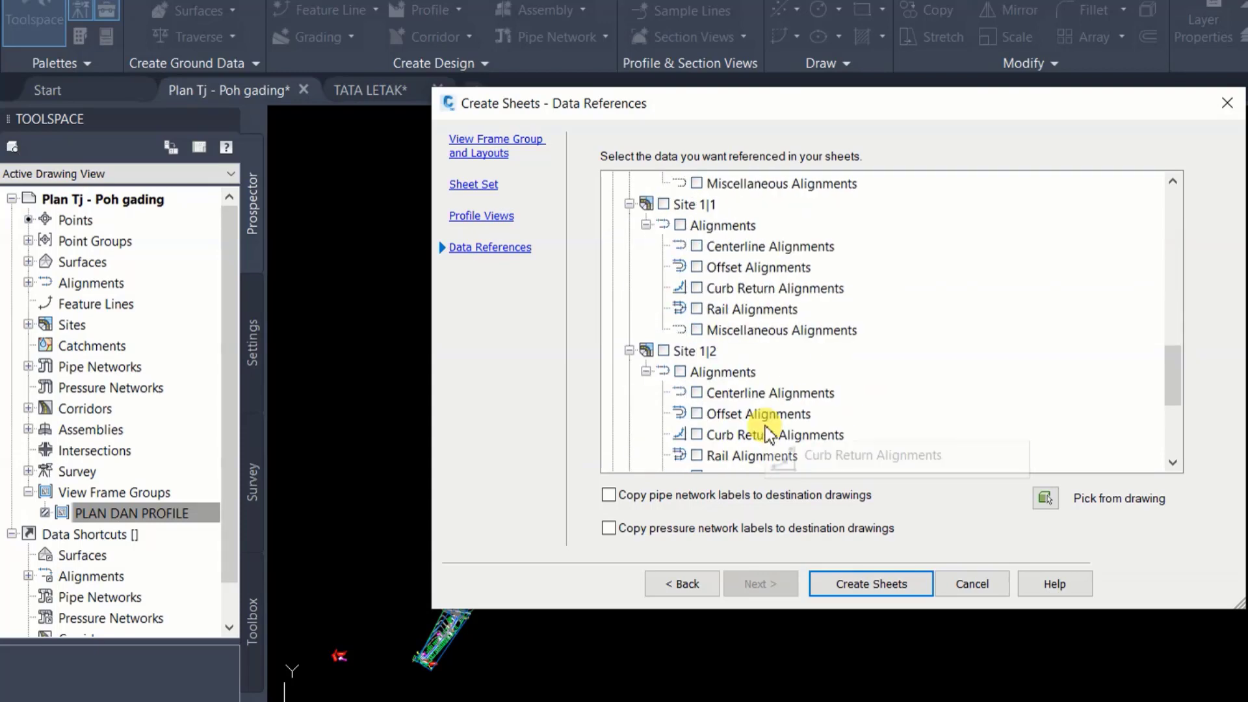
scroll(769, 433, down, 4)
scroll(769, 434, up, 4)
scroll(769, 433, up, 3)
scroll(764, 429, up, 3)
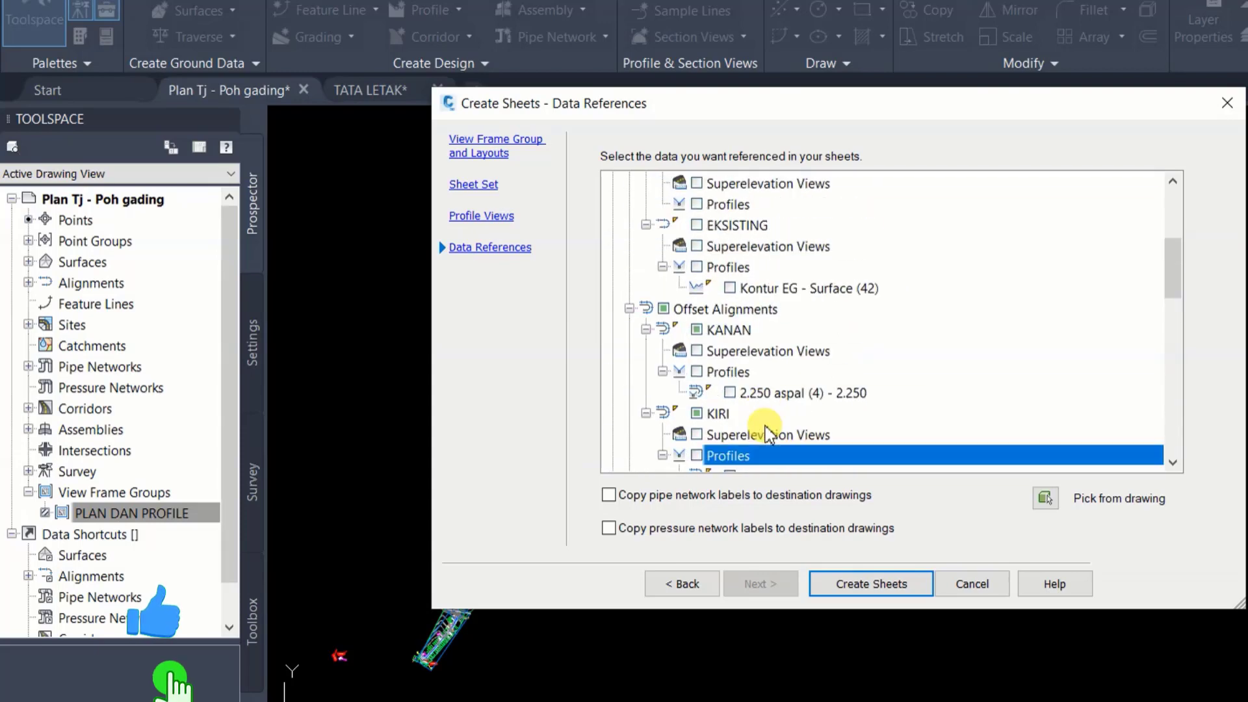
scroll(754, 423, up, 3)
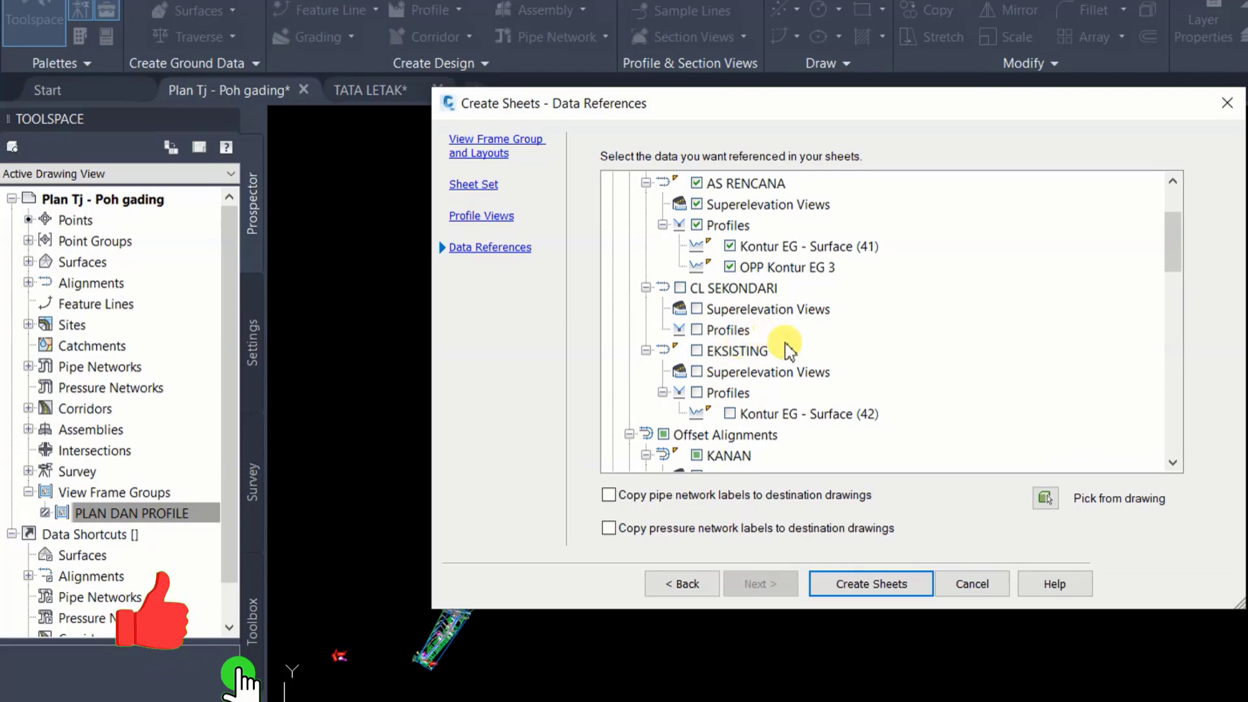
scroll(803, 352, up, 3)
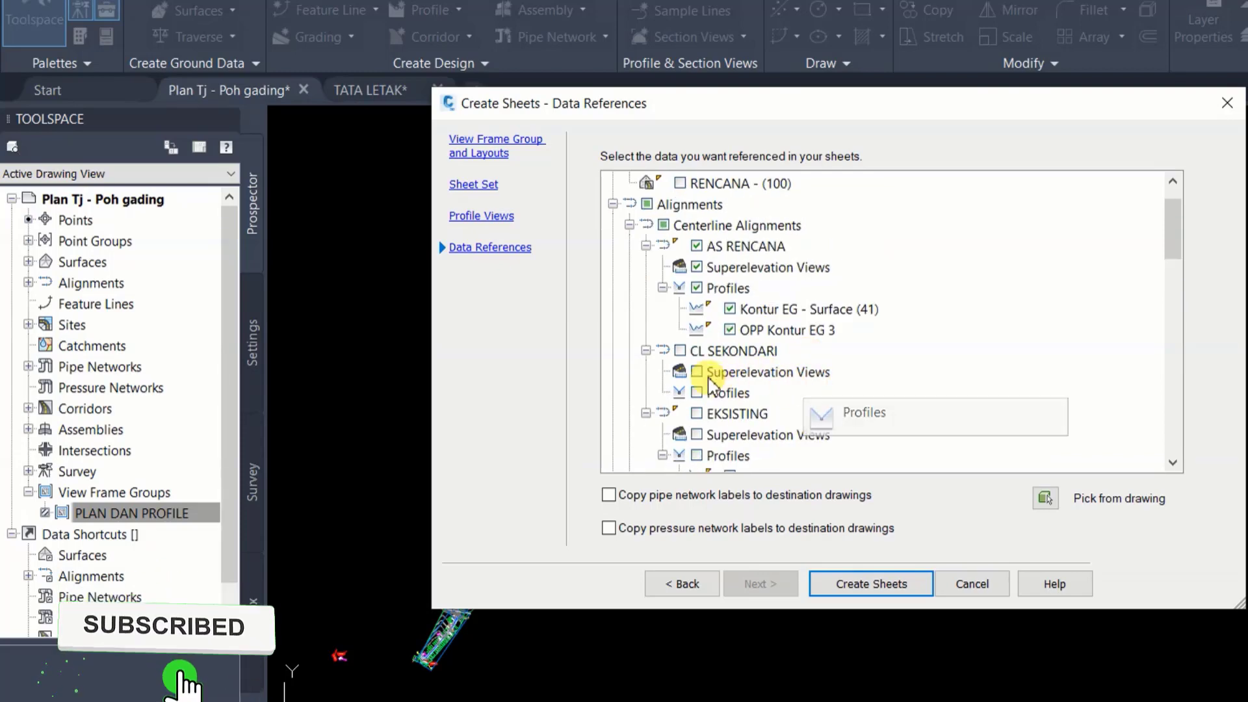
click(680, 351)
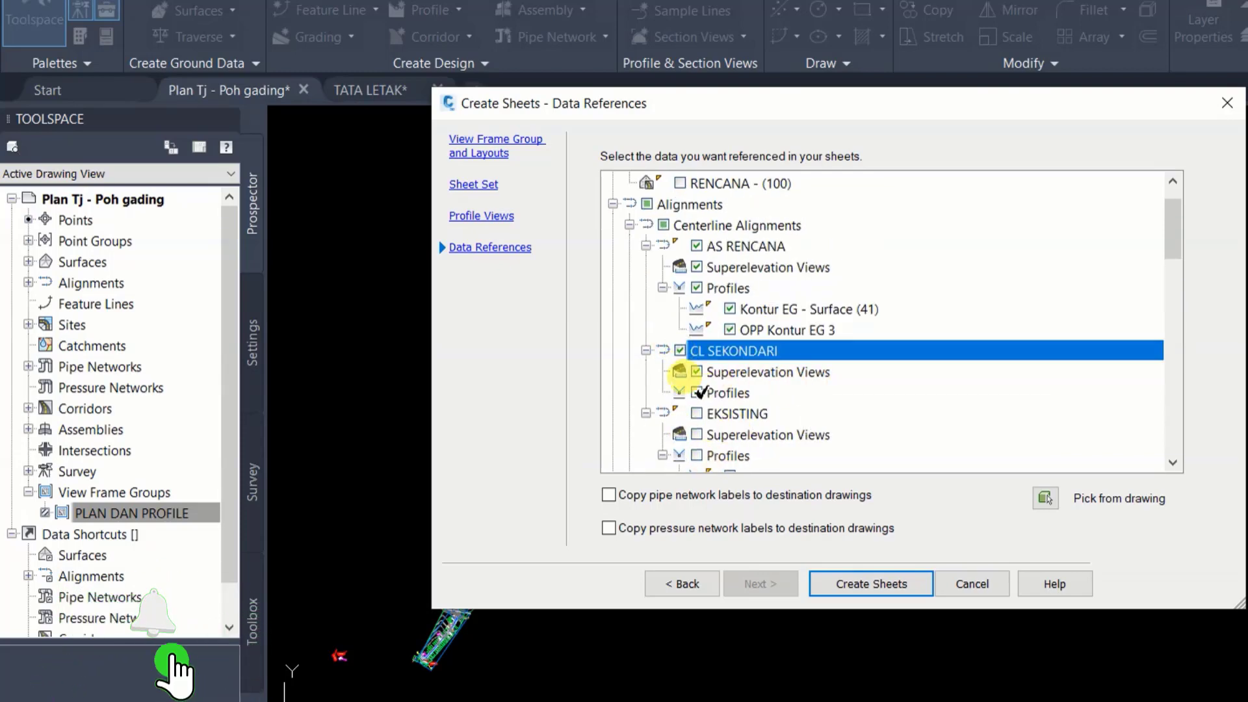
click(696, 393)
scroll(778, 398, down, 3)
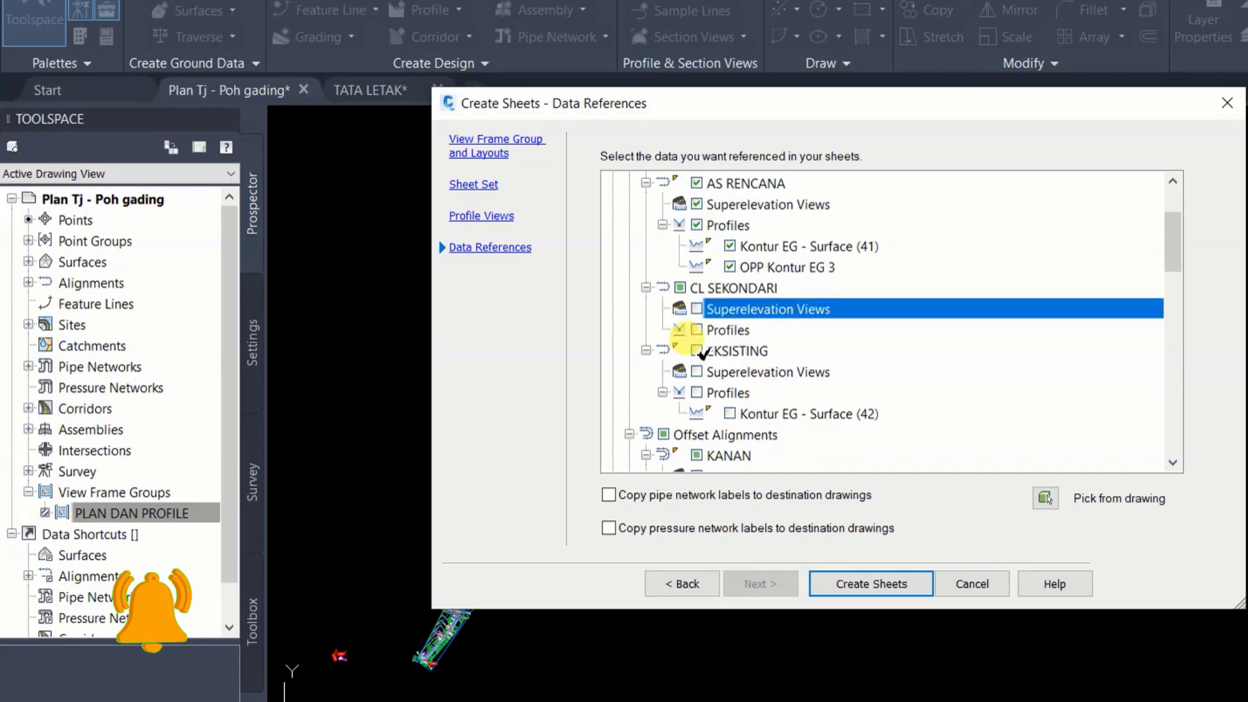
click(696, 392)
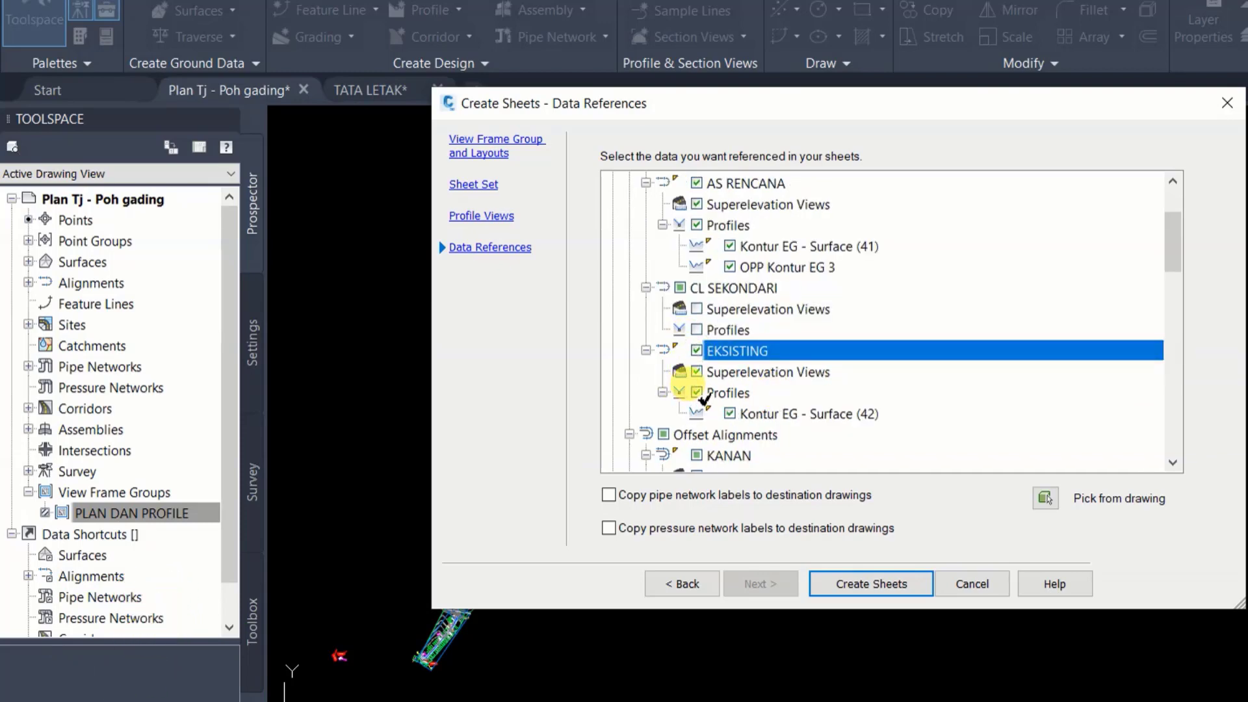
click(699, 372)
scroll(818, 375, up, 2)
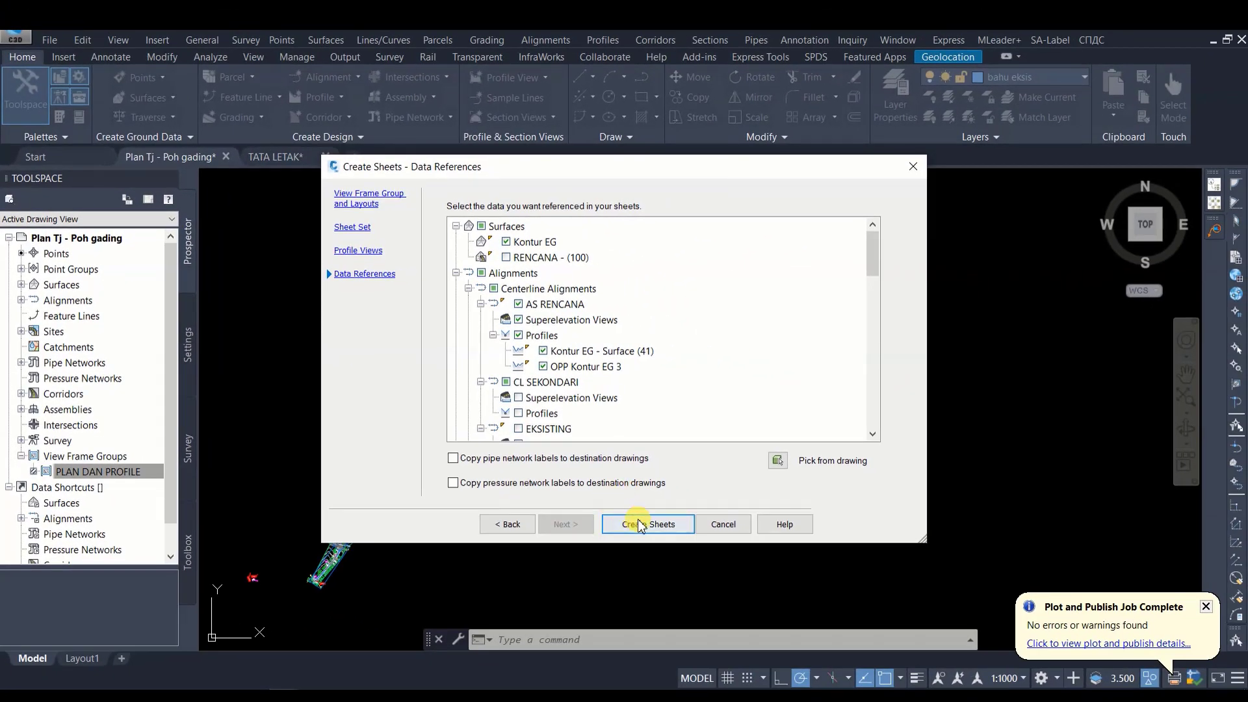
Create the sheets, accept saving the drawing, and place the profile view origin in open space
click(650, 528)
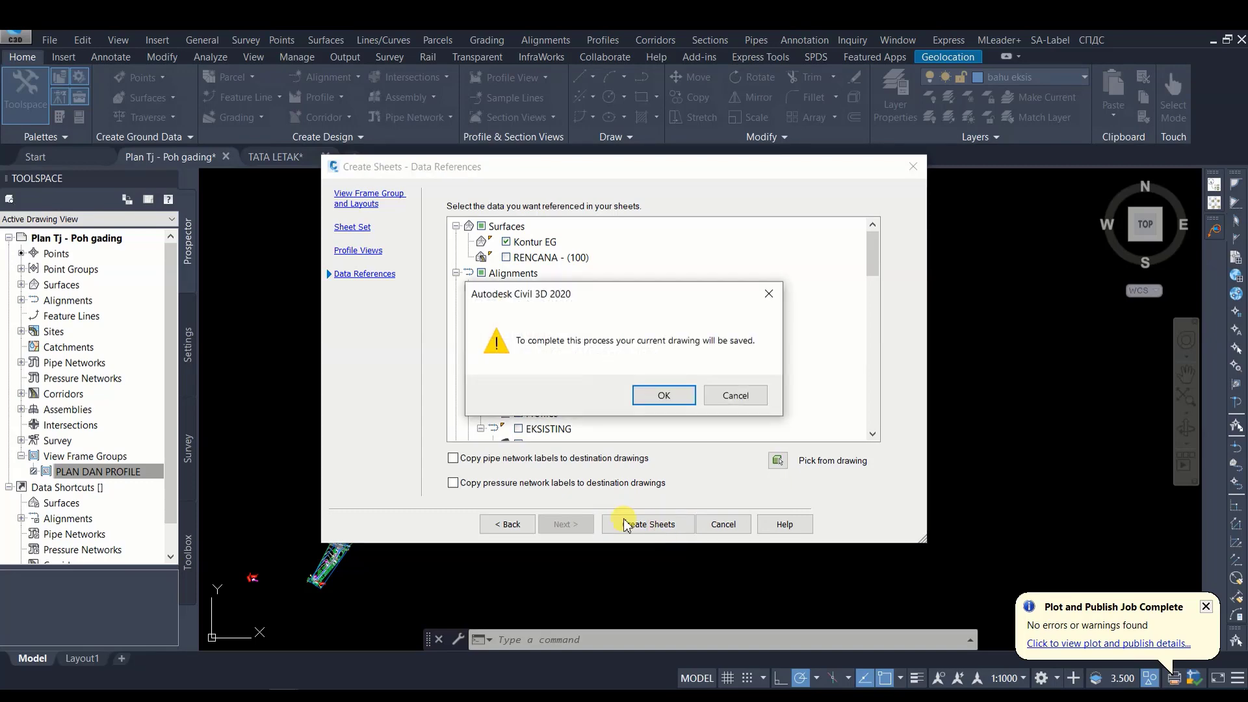
click(673, 395)
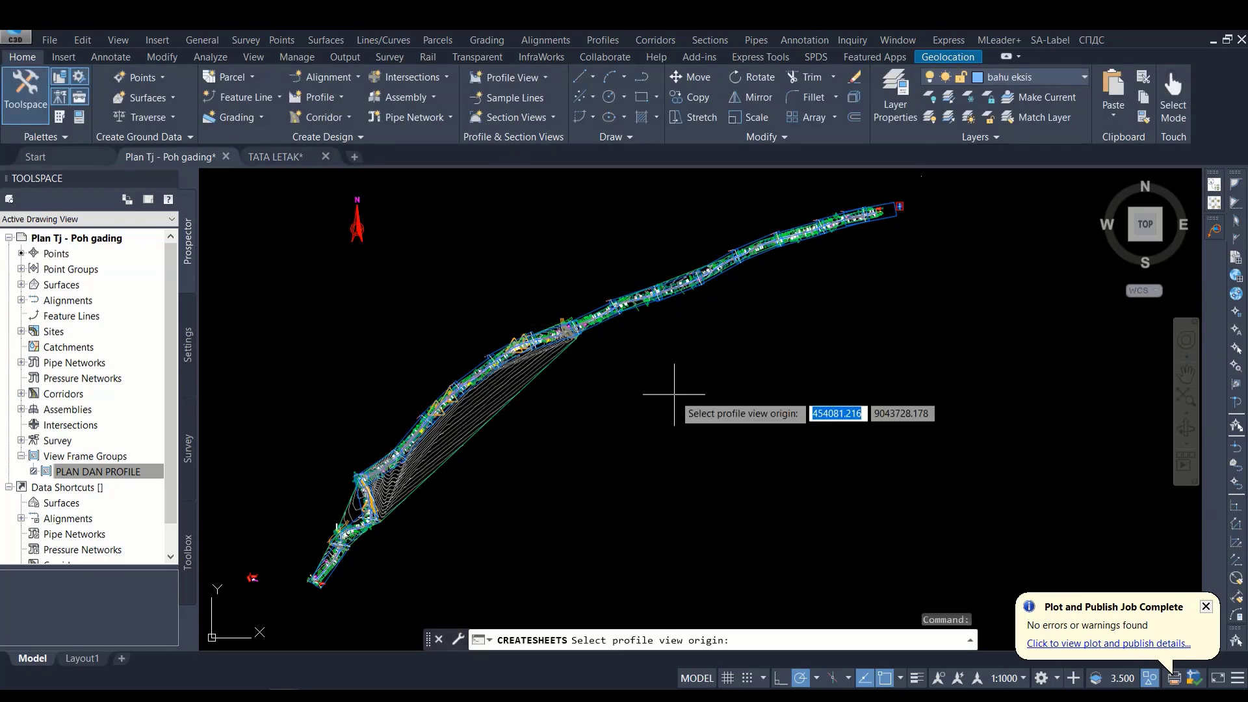
middle_drag(858, 388, 418, 479)
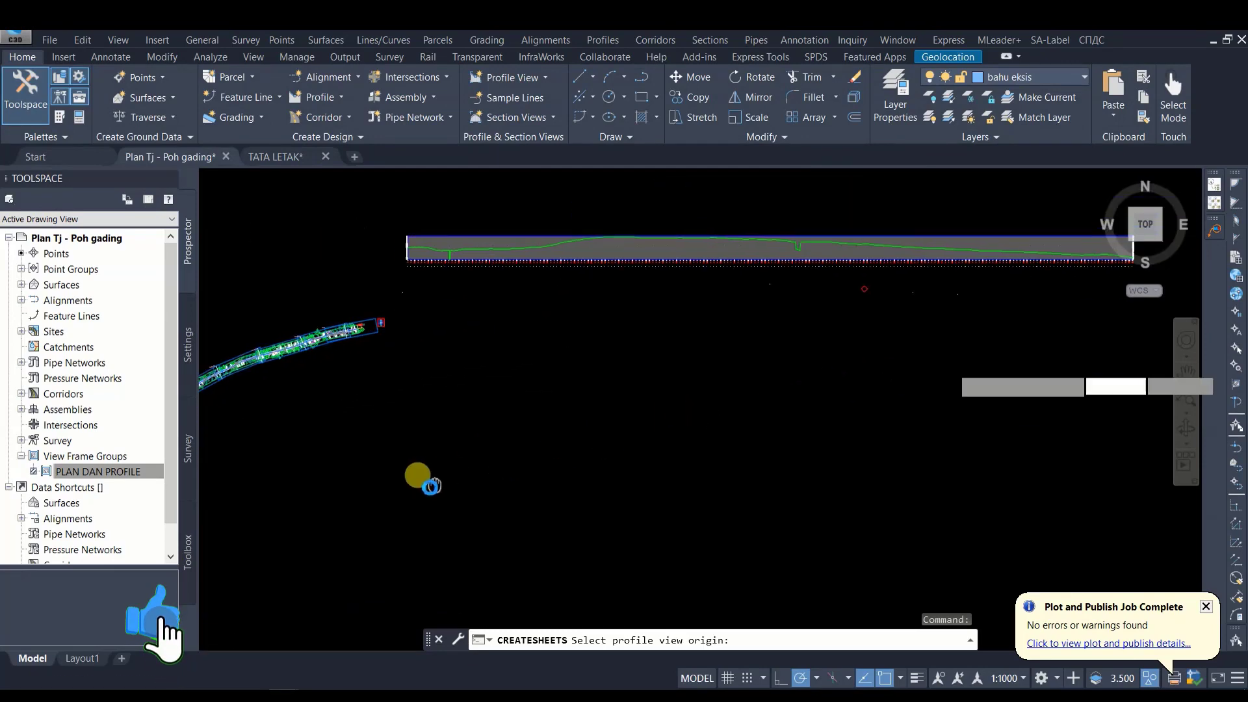
middle_drag(519, 397, 515, 545)
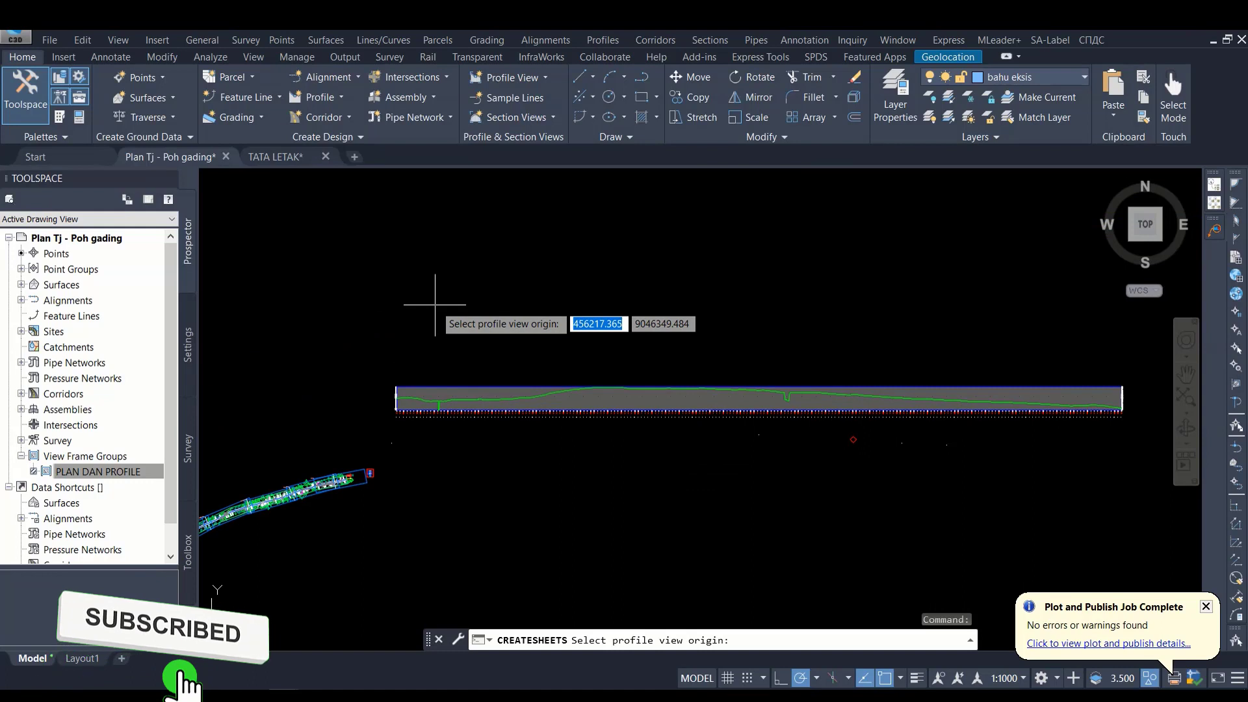
click(435, 304)
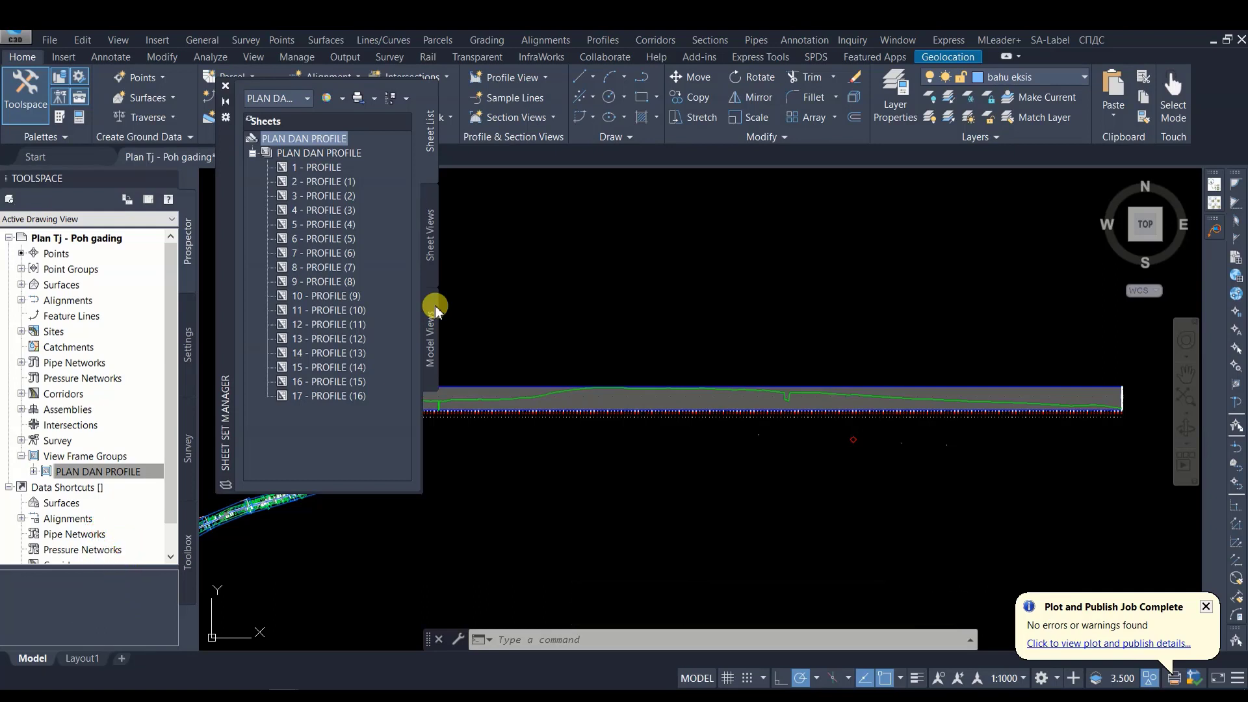
Close Sheet Set Manager, end the empty selection, and launch File Explorer with Win+E
key(ctrl+4)
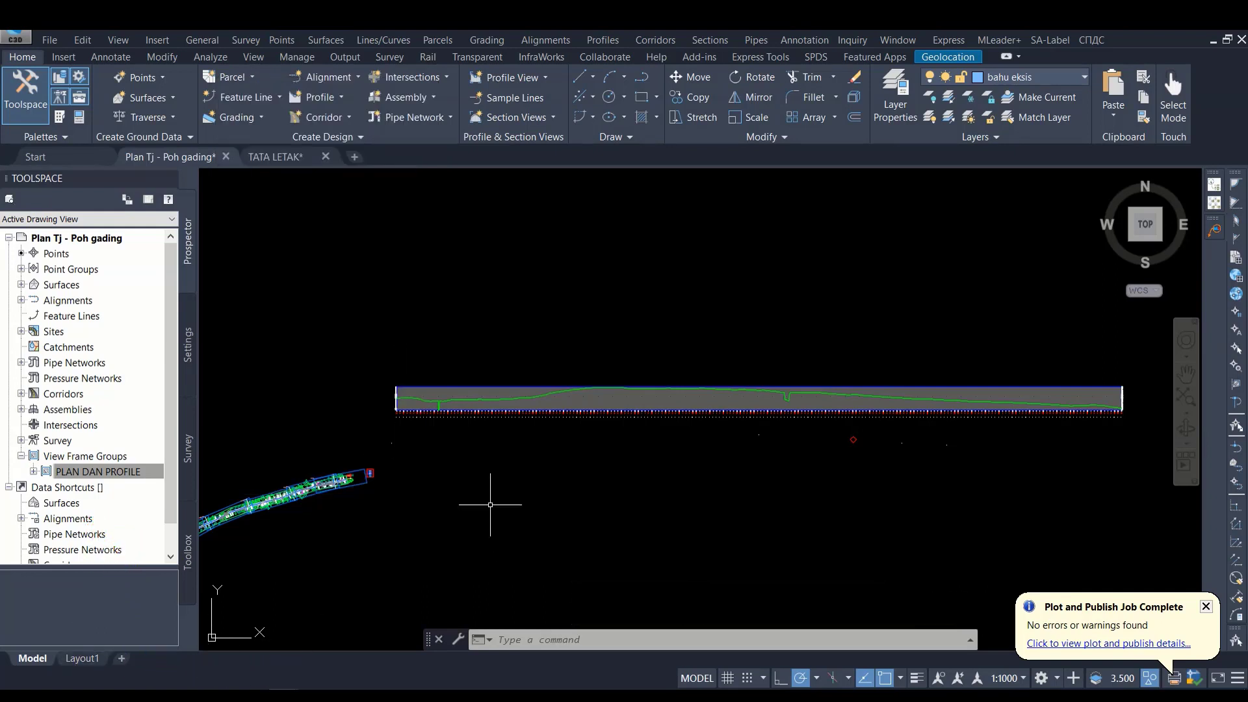
click(532, 485)
click(494, 466)
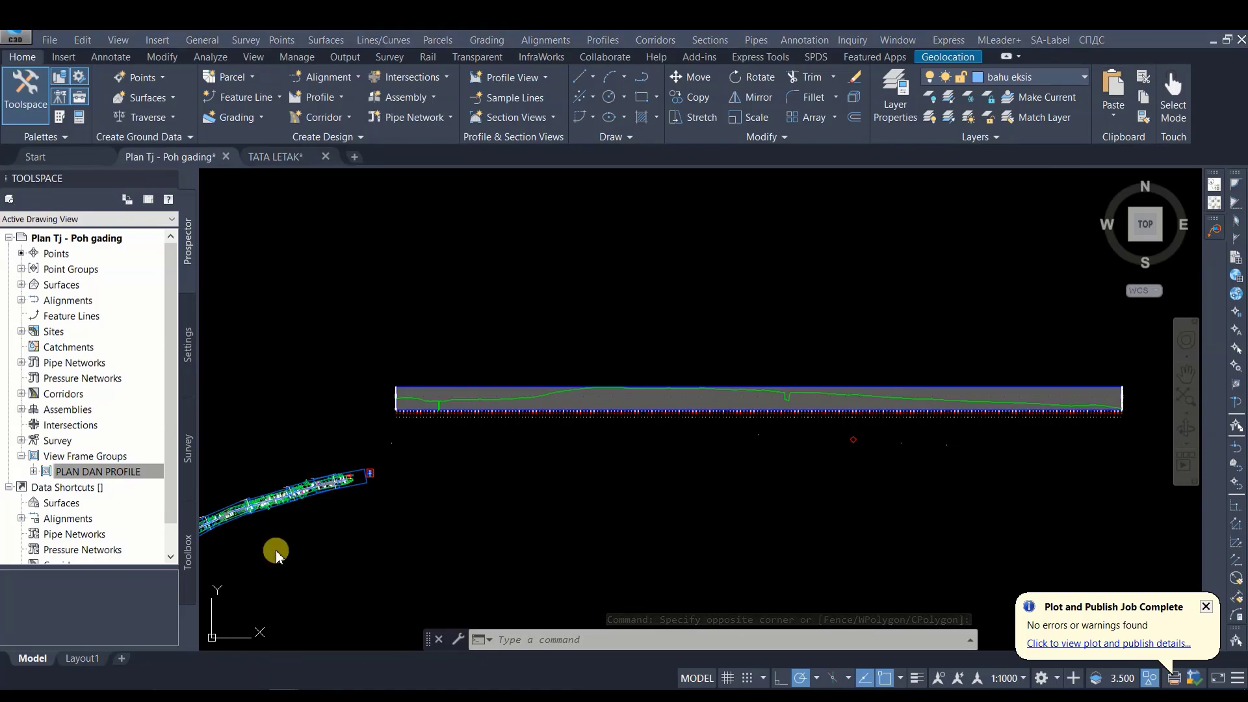
key(super+e)
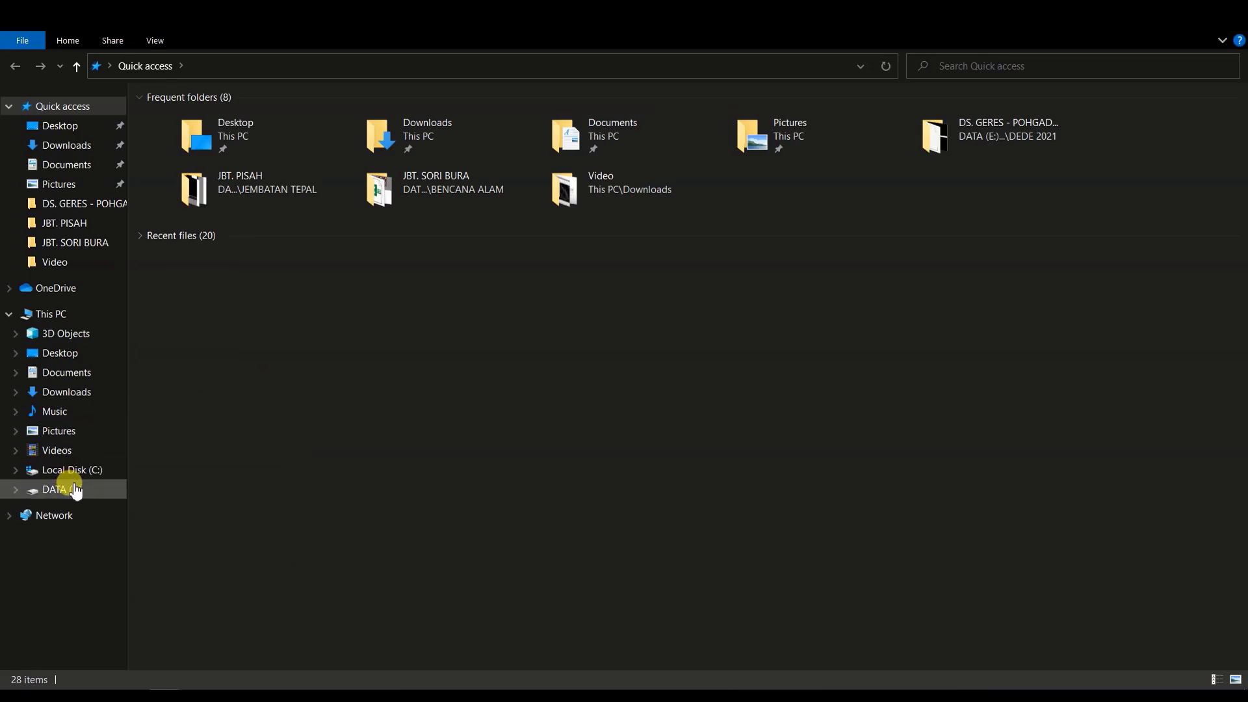
Browse DATA (E:) > 2021 > DEDE 2021 > DS. GERES - POHGADING > PLAN & PROFILE and select PLAN DAN PROFILE.dst
click(75, 491)
double_click(199, 148)
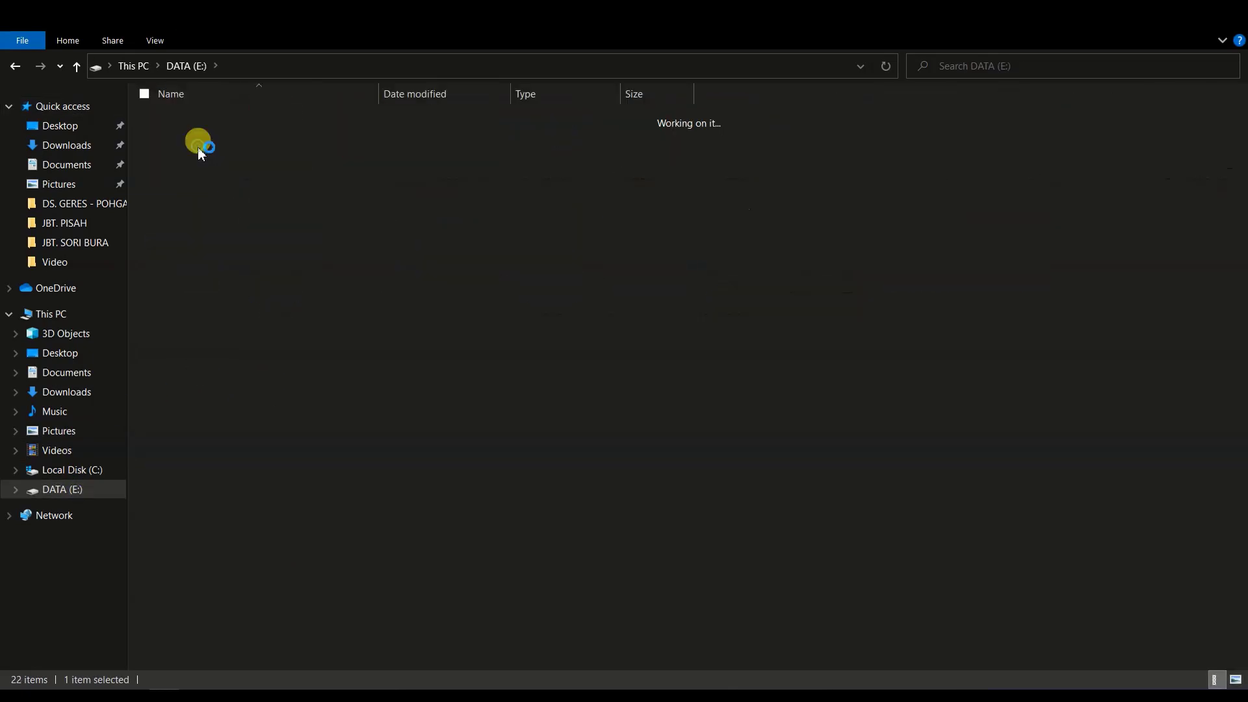
double_click(224, 121)
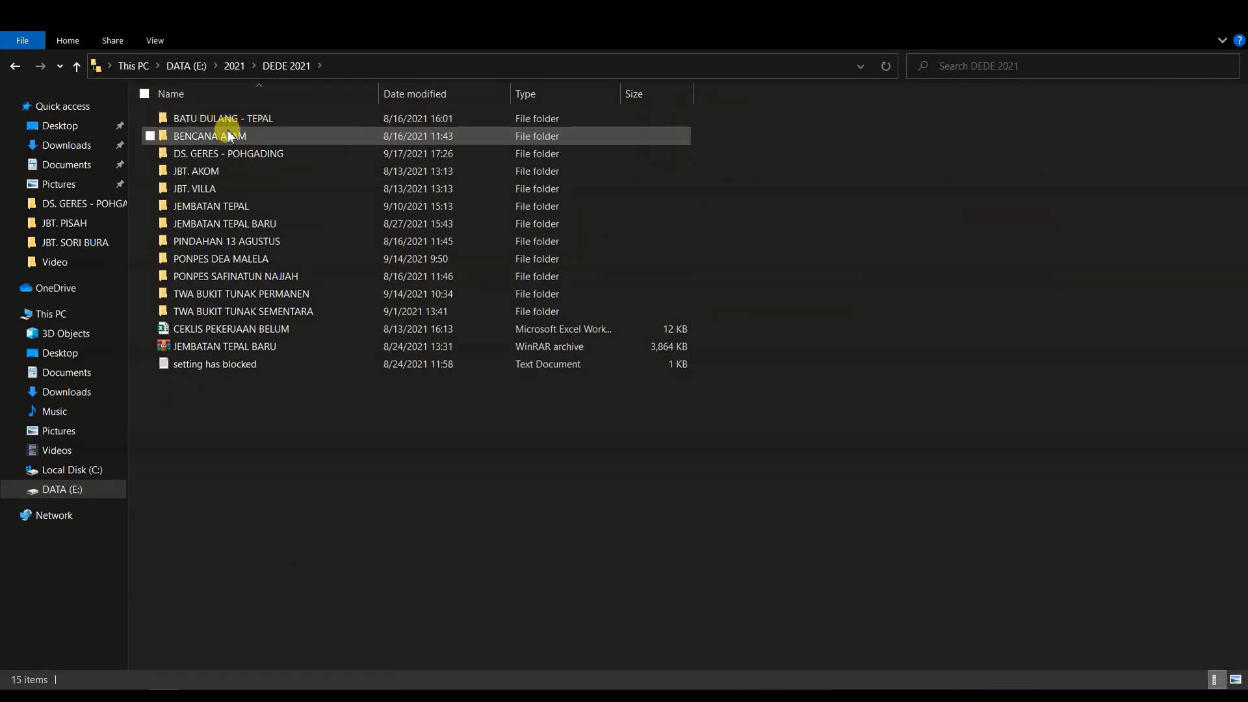
double_click(244, 155)
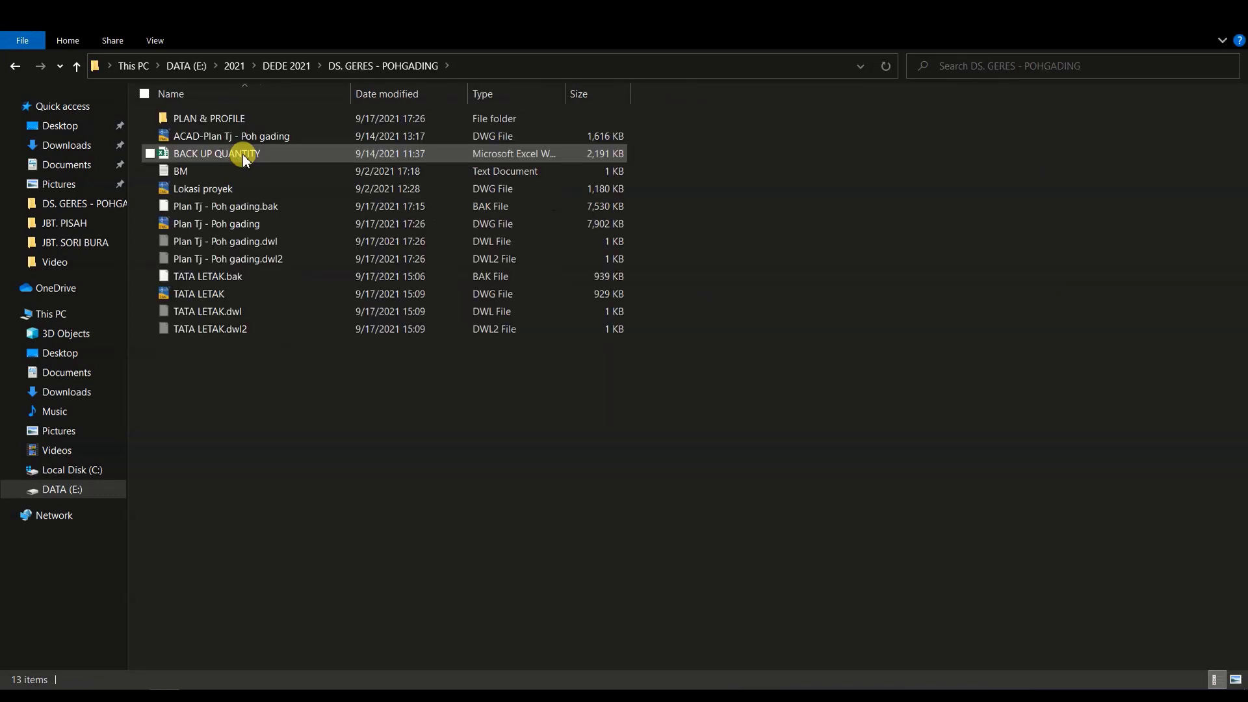
double_click(231, 118)
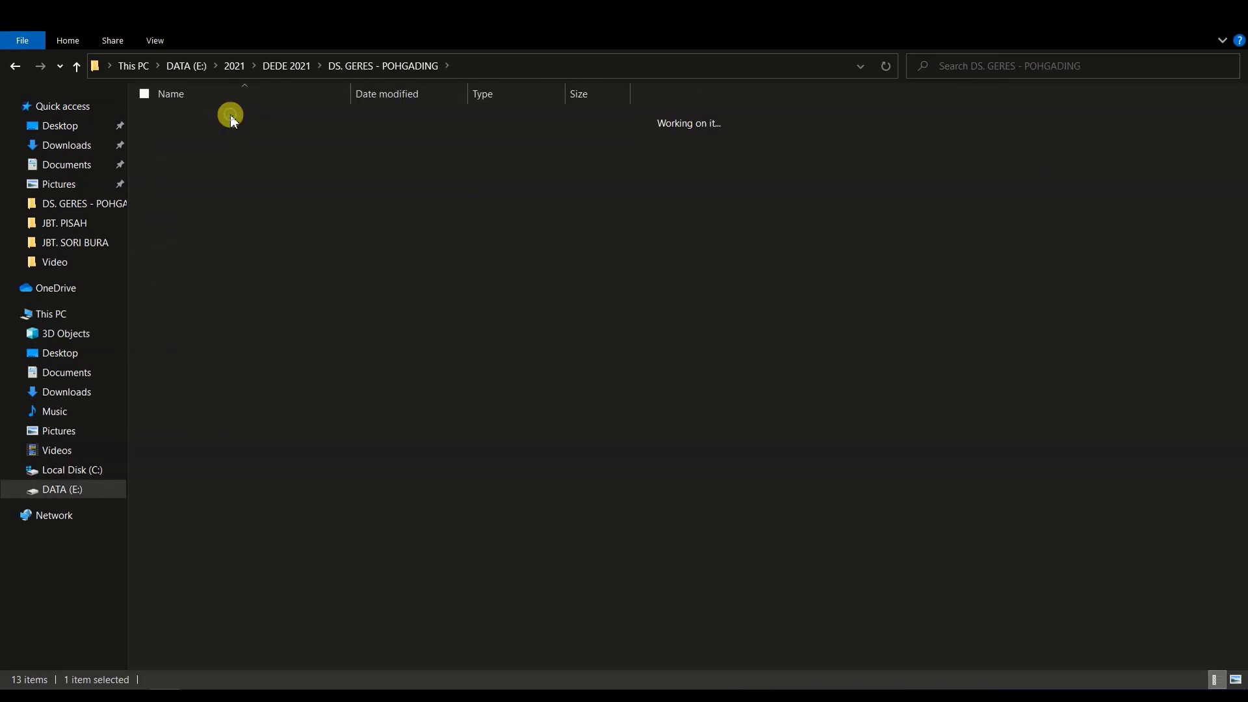
click(188, 136)
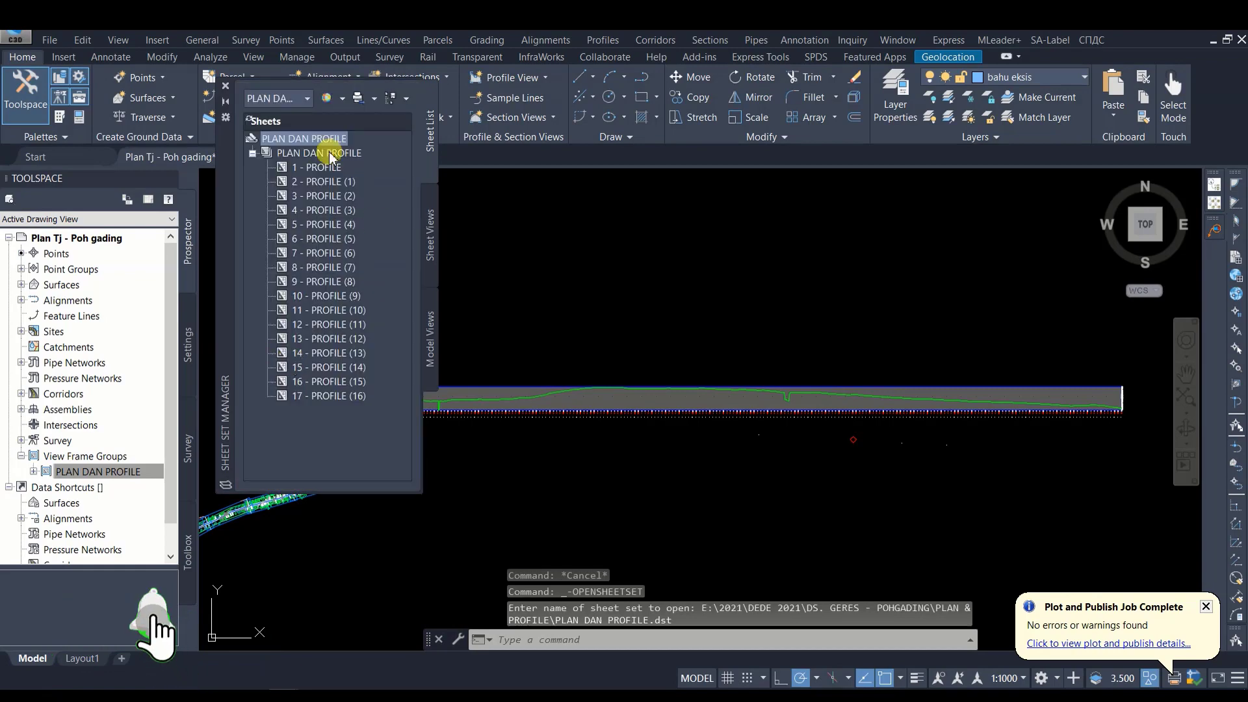
Review details of sheets 1 - PROFILE, 2 - PROFILE (1) and 4 - PROFILE (3), then collapse the PLAN DAN PROFILE subset
click(303, 169)
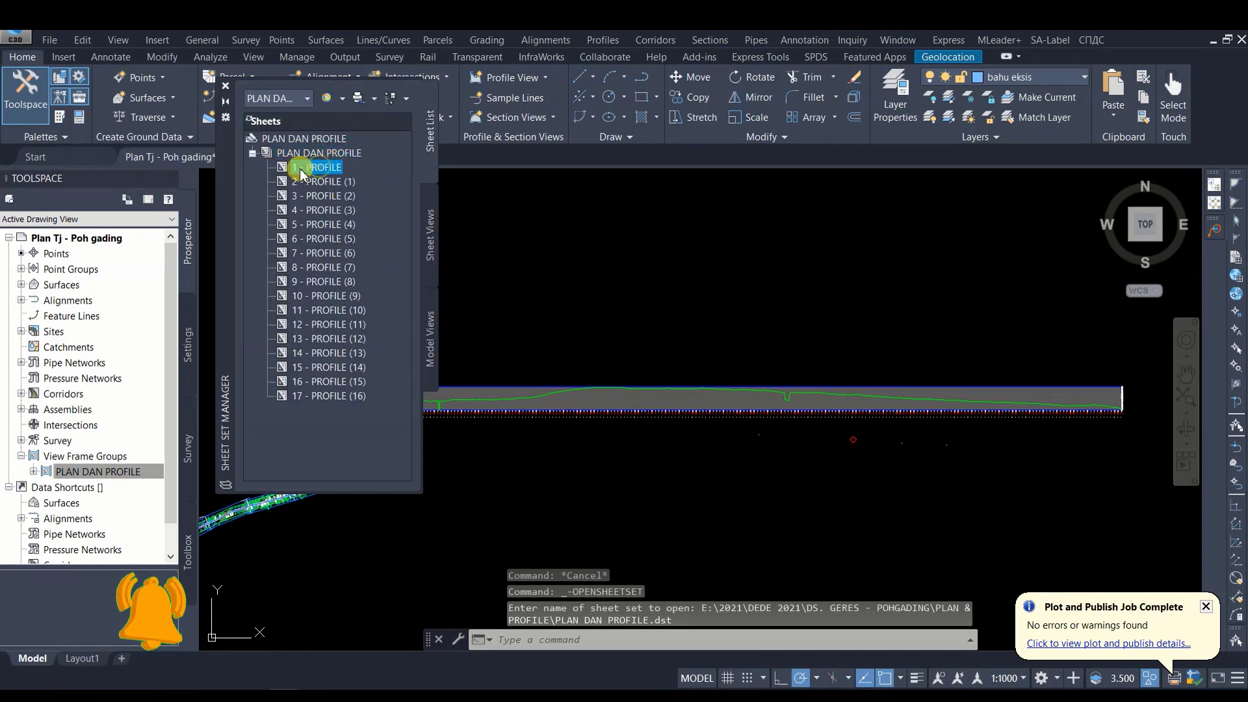
mouse_move(316, 167)
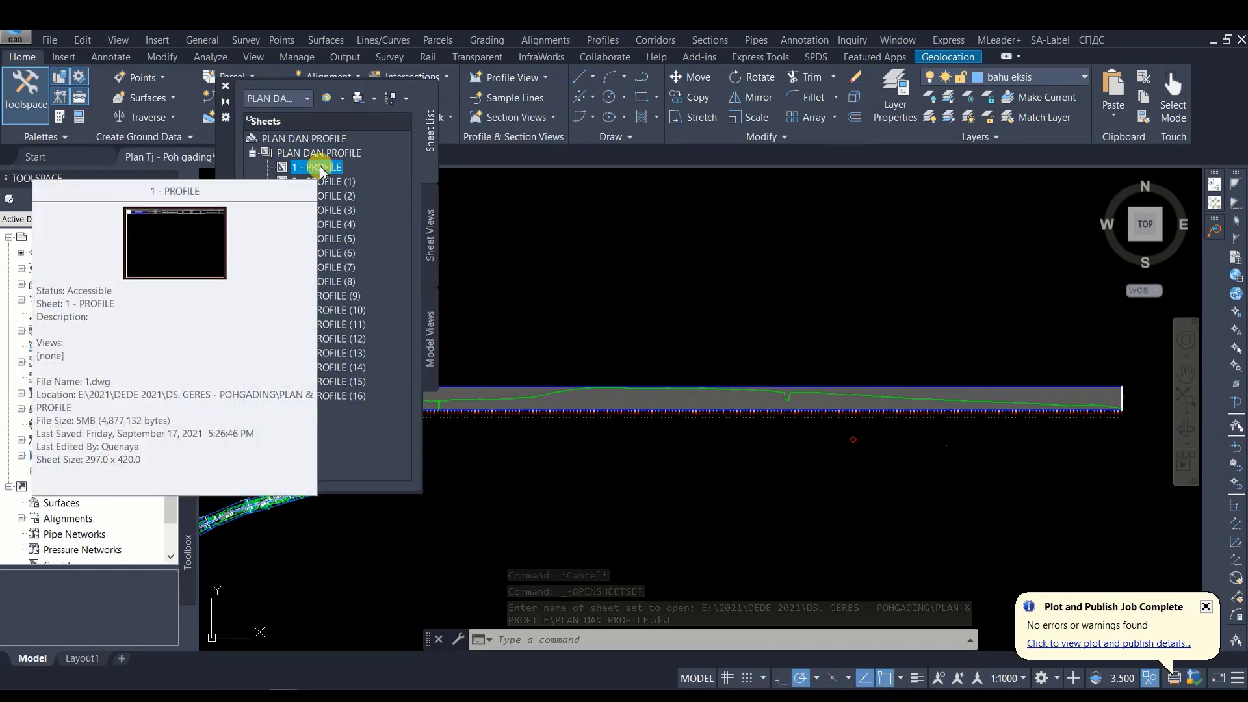
click(329, 152)
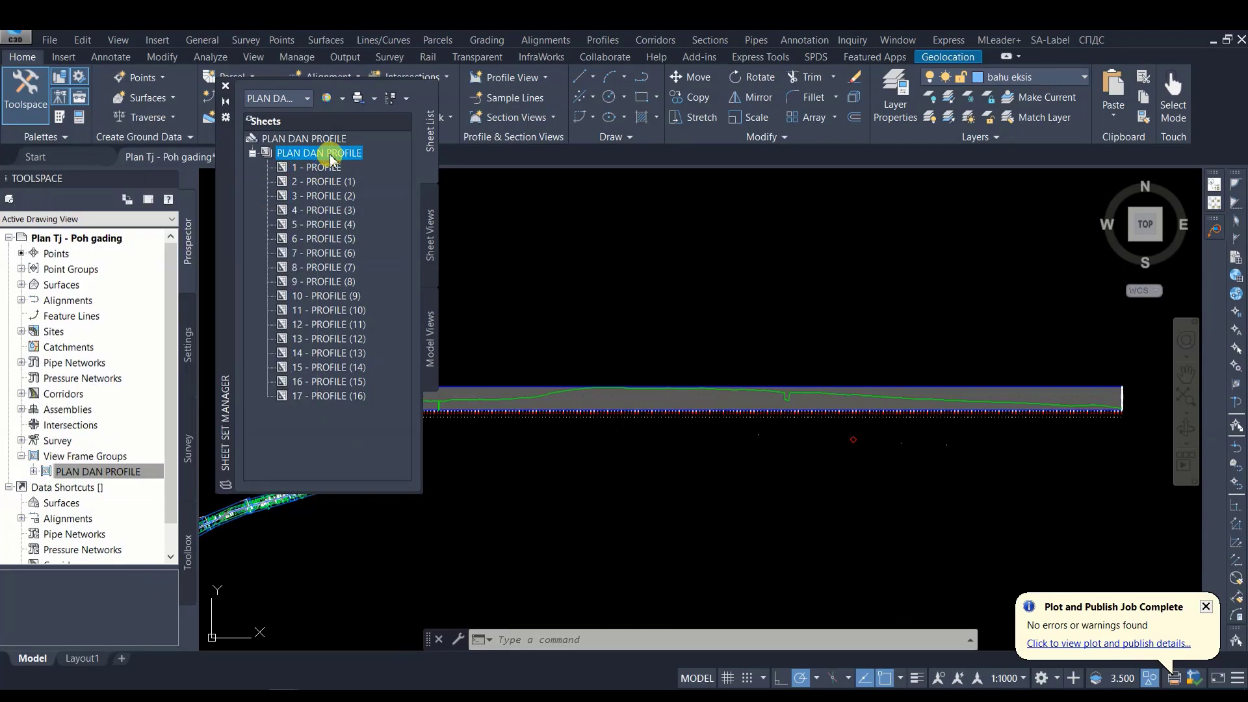
click(327, 210)
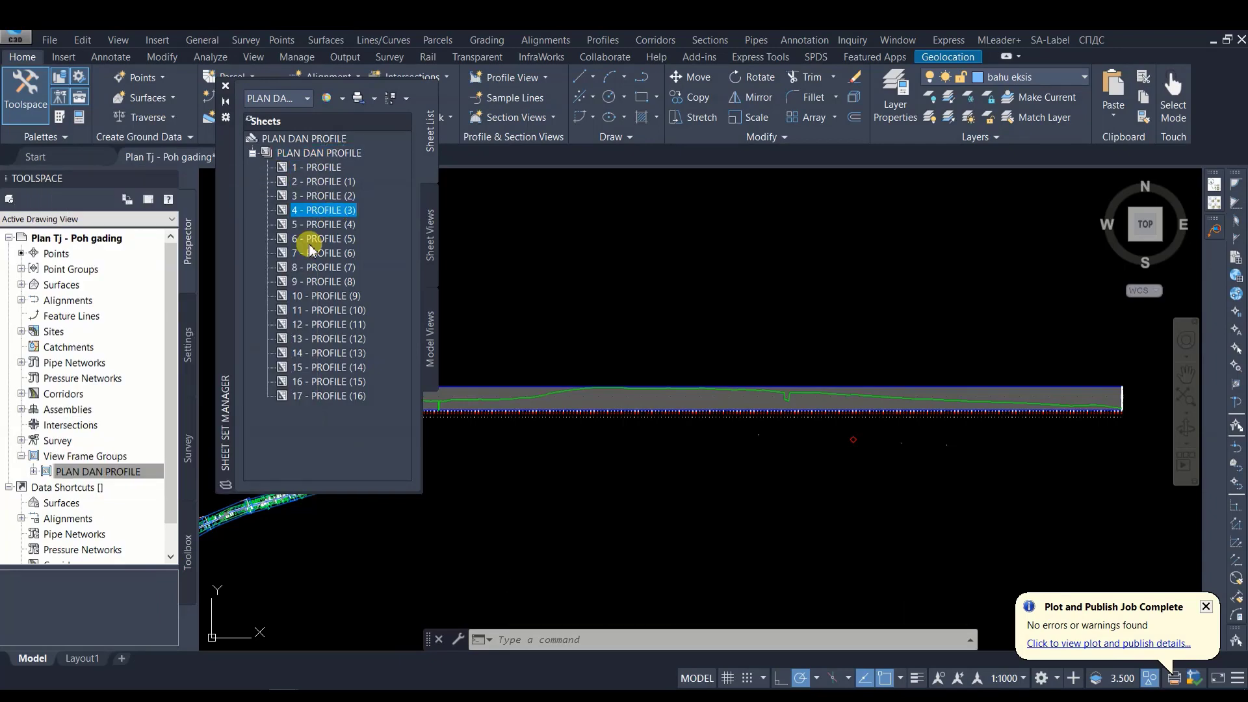
click(317, 153)
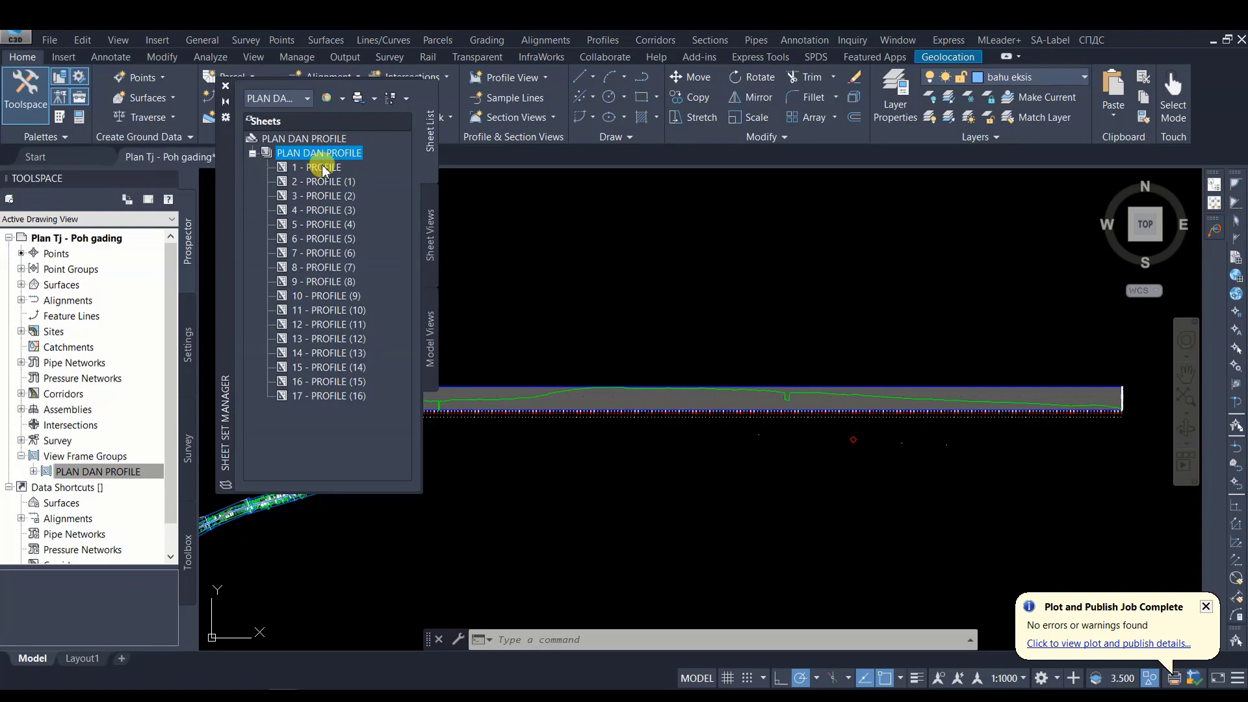
click(324, 168)
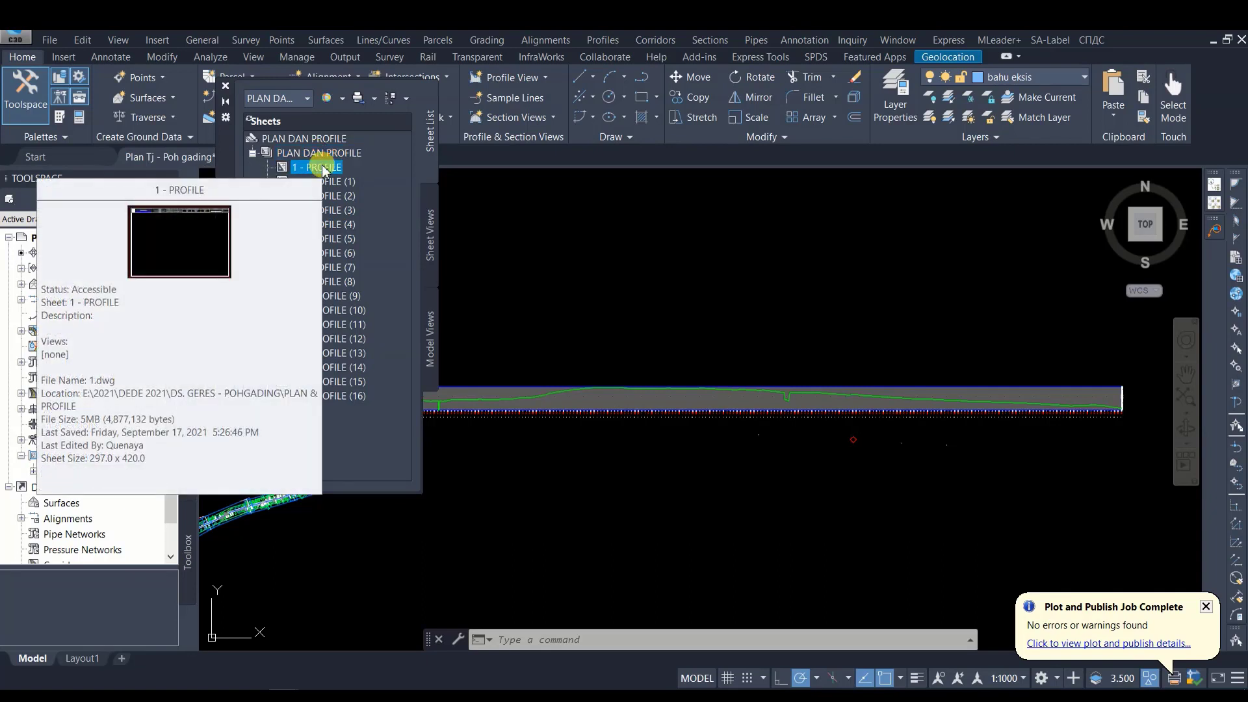
click(323, 182)
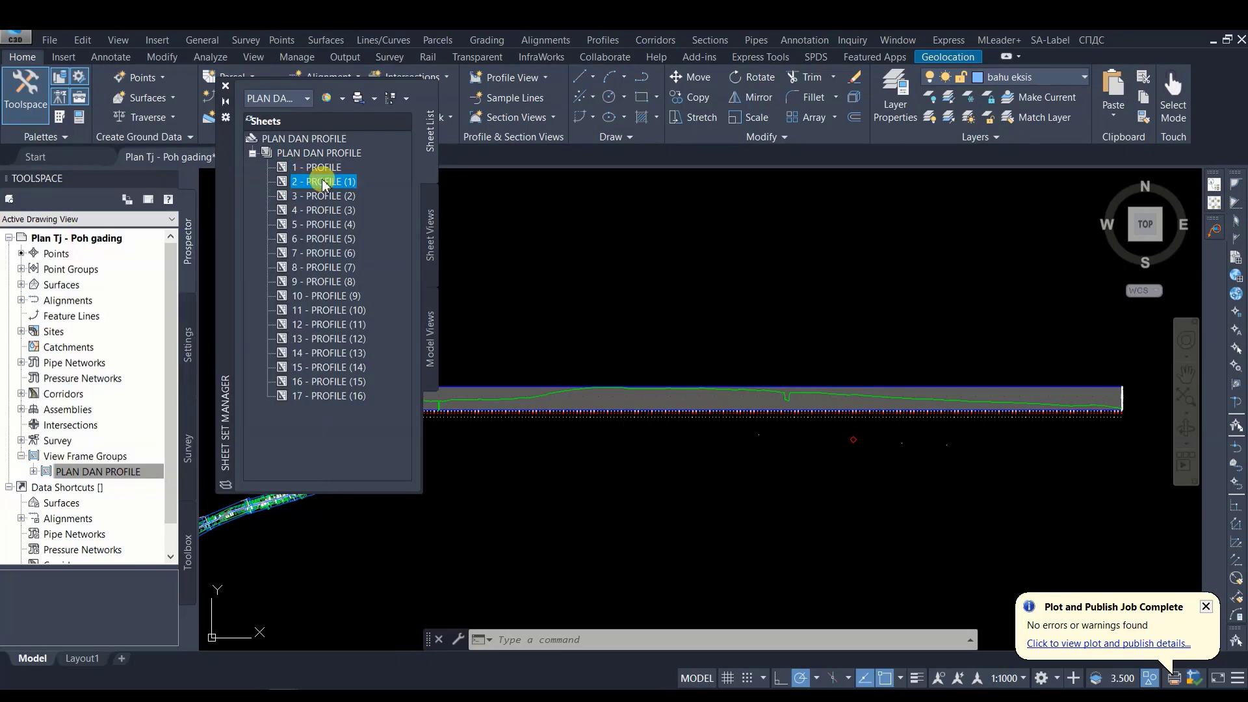
mouse_move(322, 182)
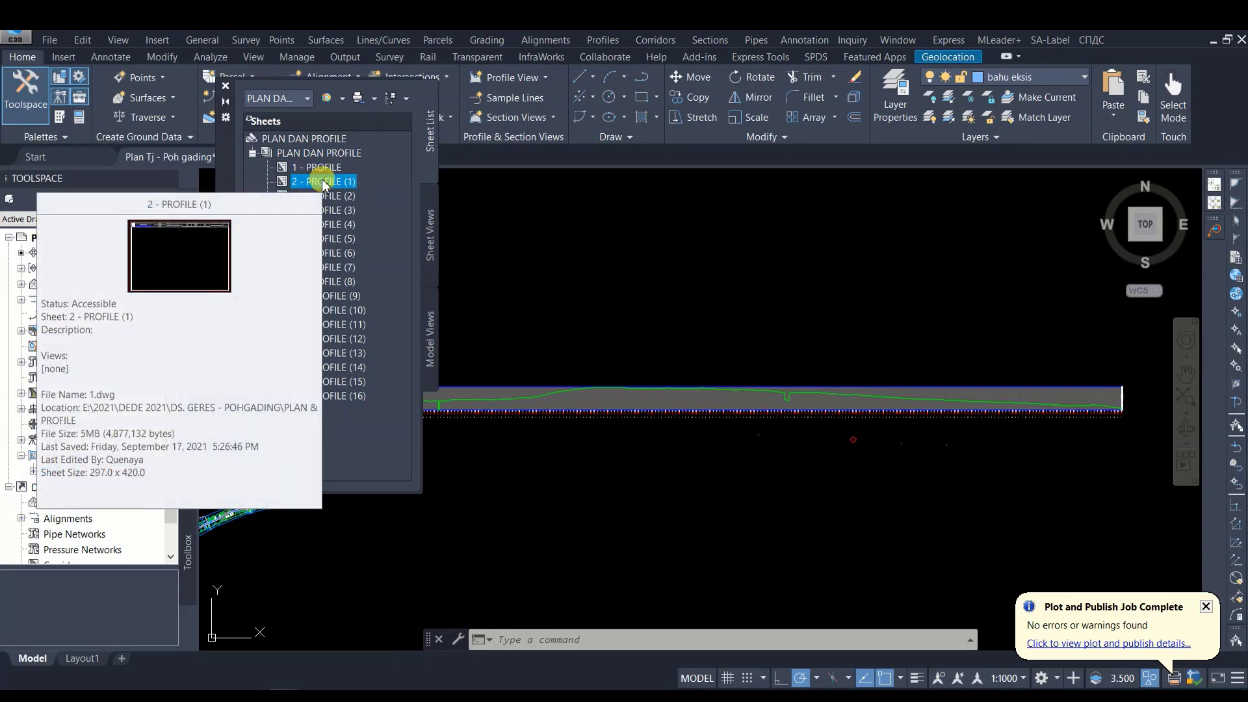
click(317, 154)
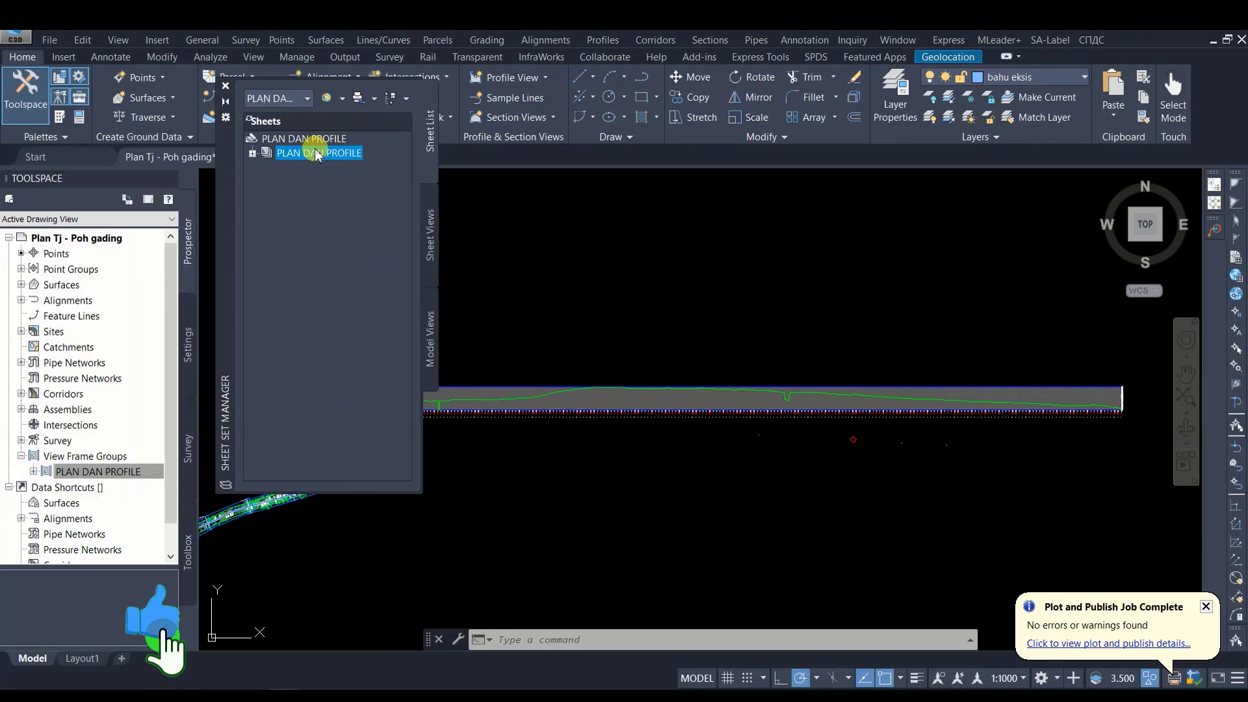
Open sheet 1 - PROFILE, cancelling the replacement prompt for the missing geodlin.shx file
double_click(317, 168)
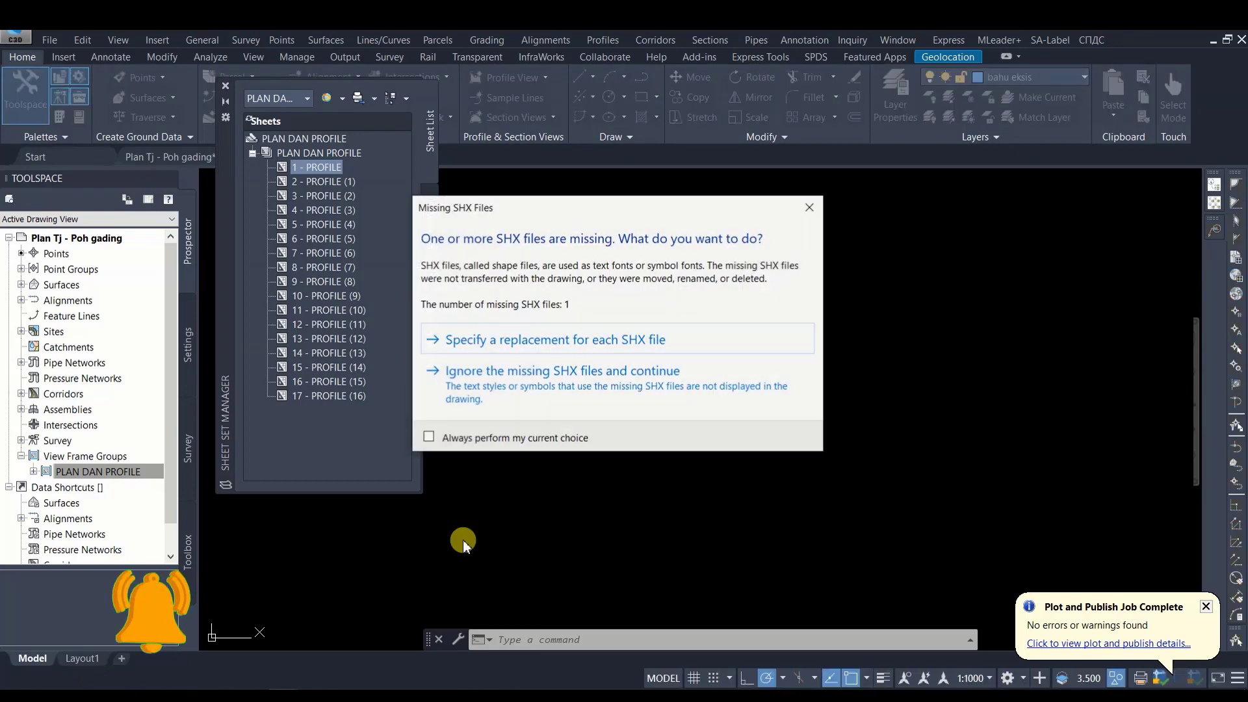
click(589, 349)
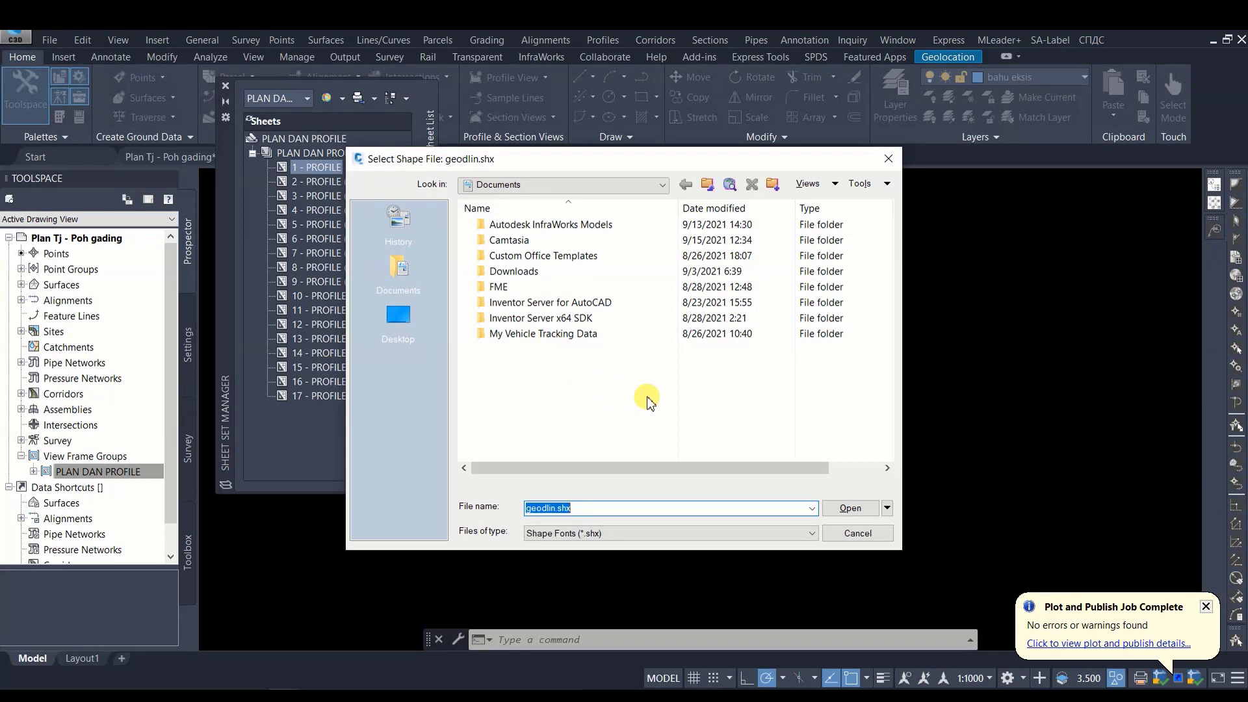
click(853, 533)
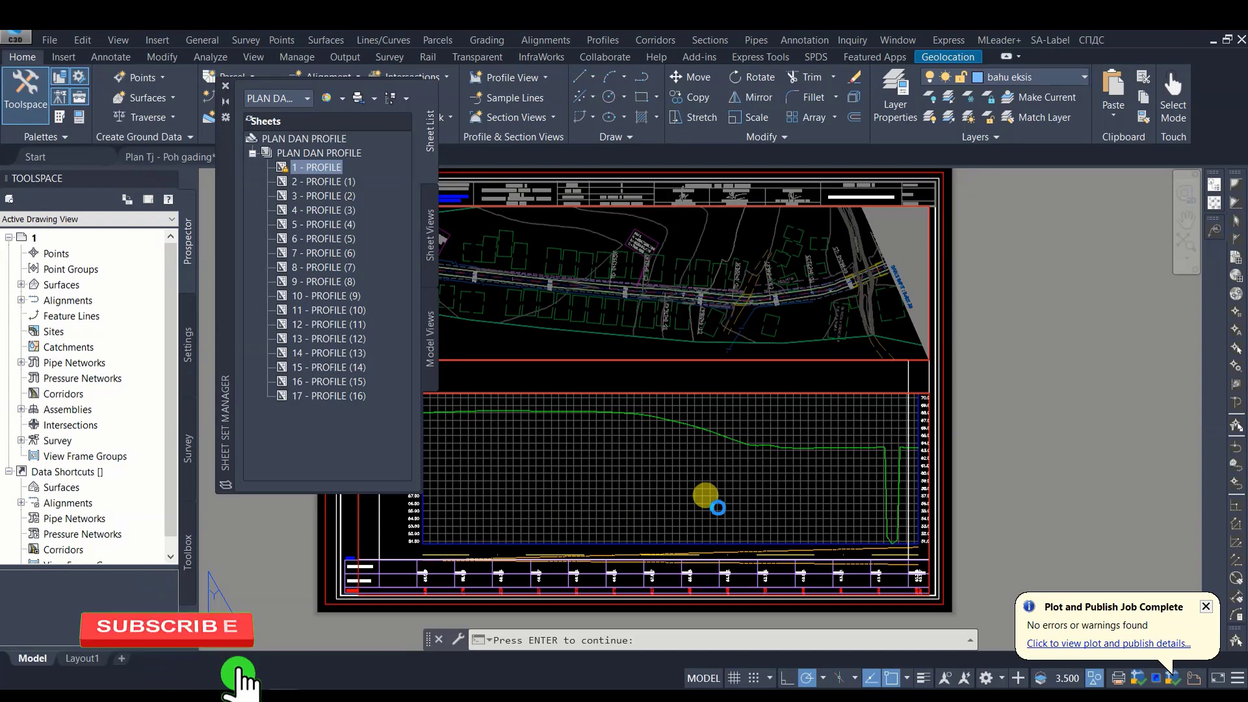
Continue loading 1.dwg, then zoom and pan over the PROFILE layout's plan viewport
key(Return)
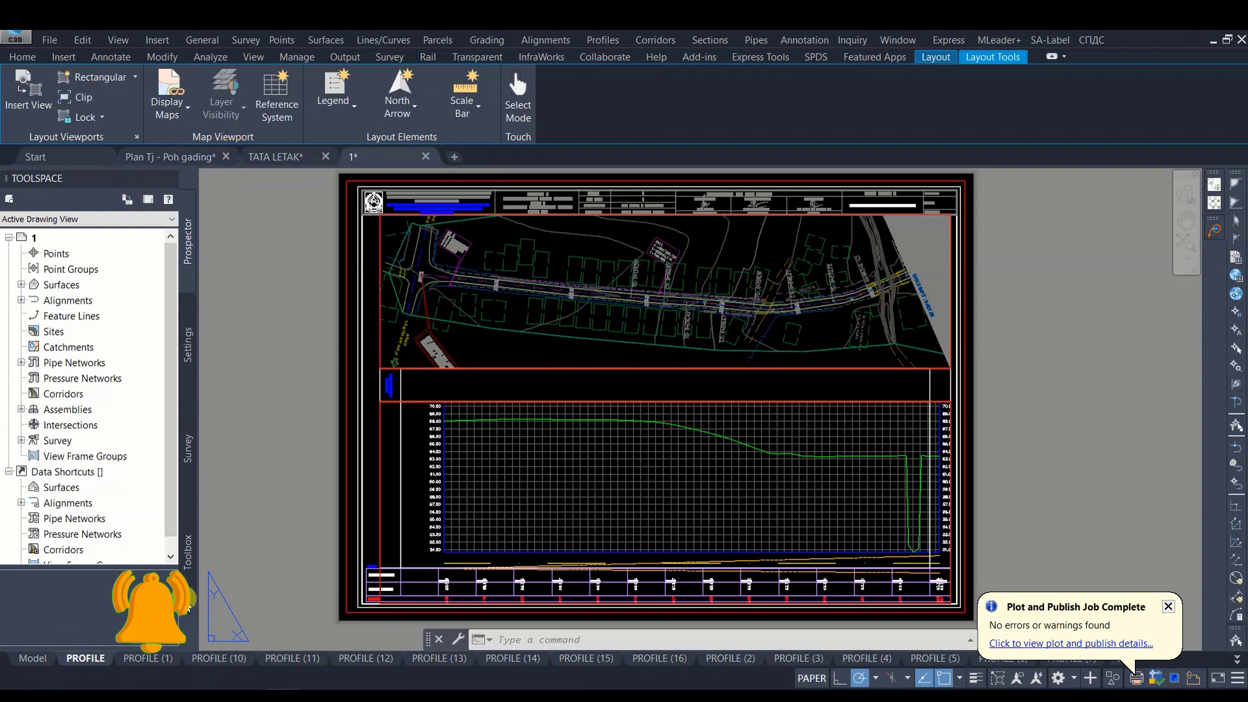
middle_drag(264, 549, 329, 536)
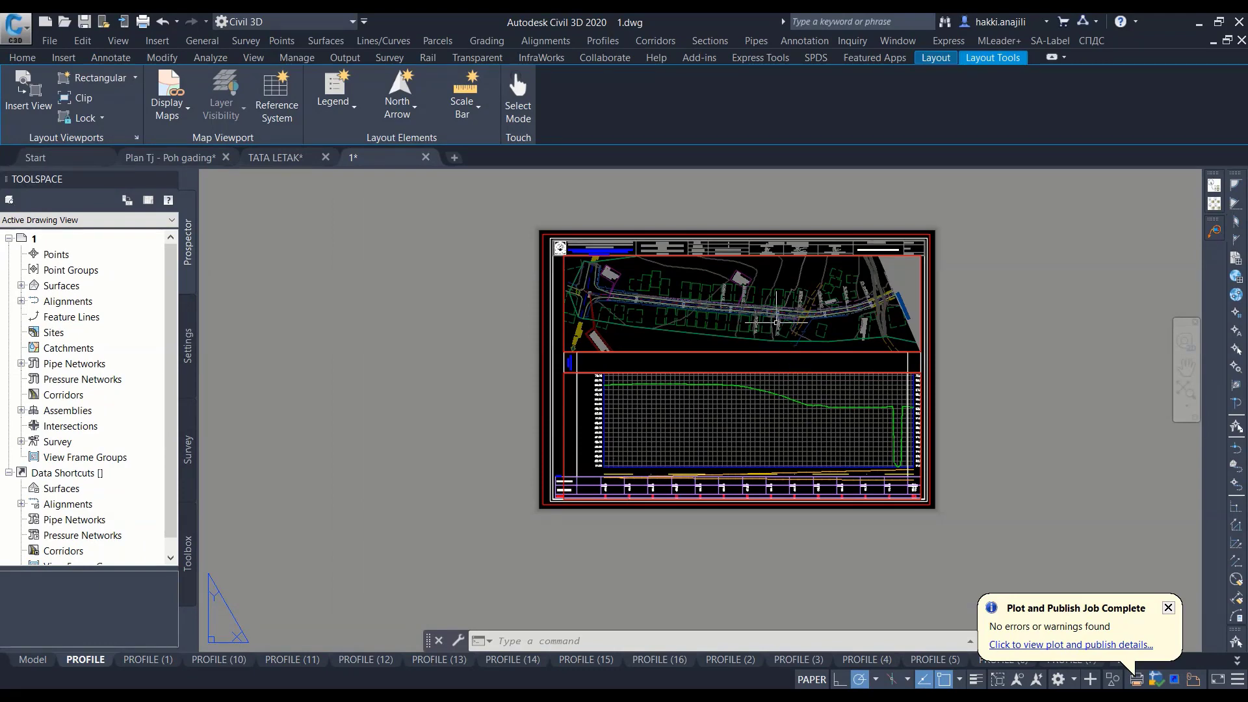
scroll(772, 300, up, 2)
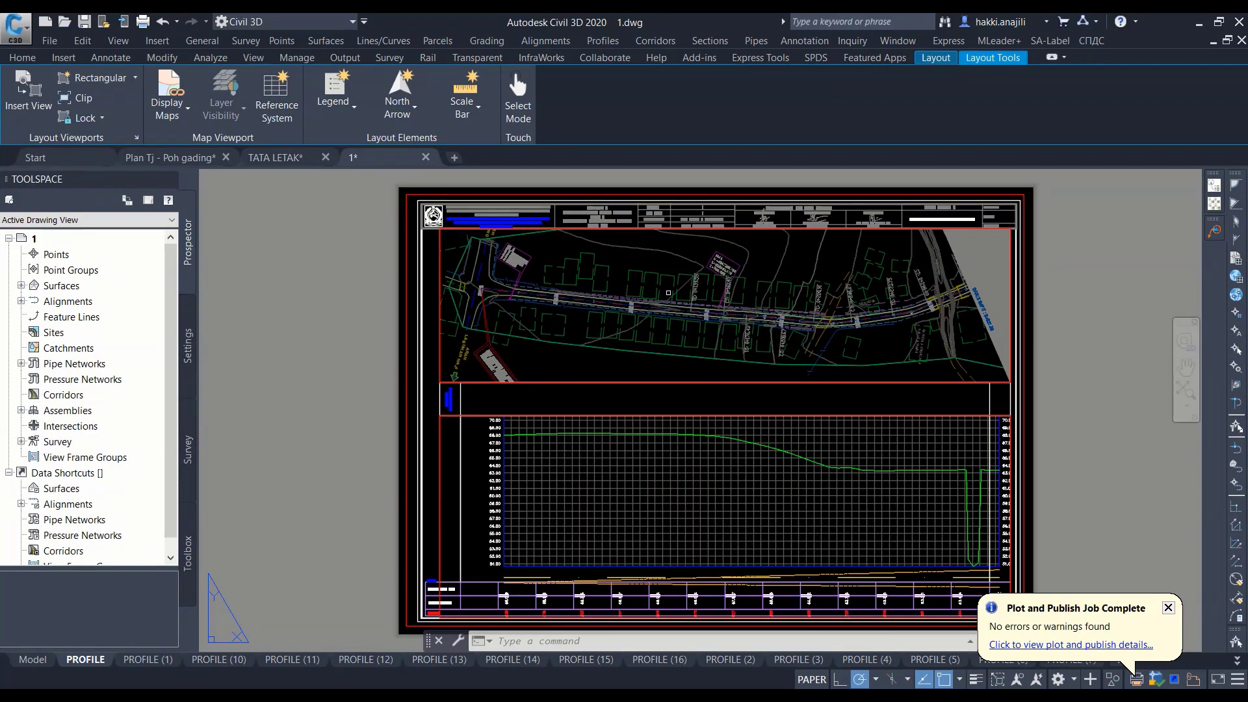
scroll(509, 265, up, 3)
scroll(517, 293, up, 2)
middle_drag(524, 320, 524, 272)
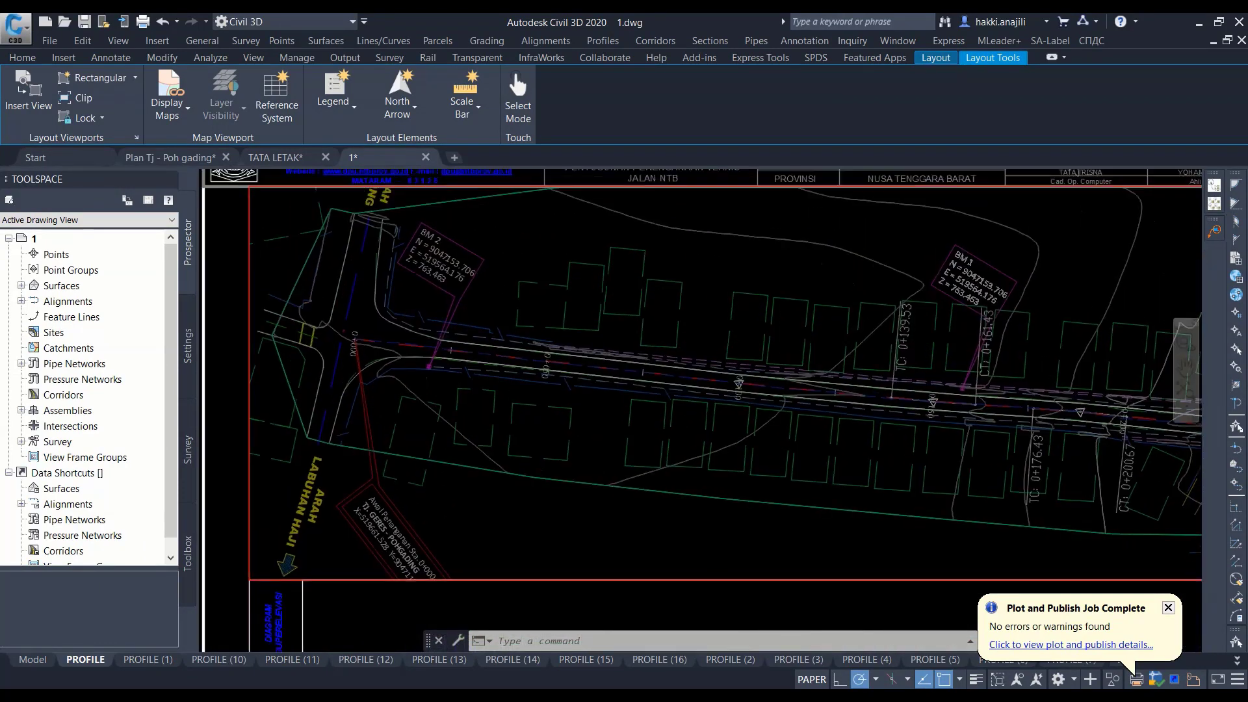
scroll(324, 300, down, 5)
middle_drag(623, 379, 648, 289)
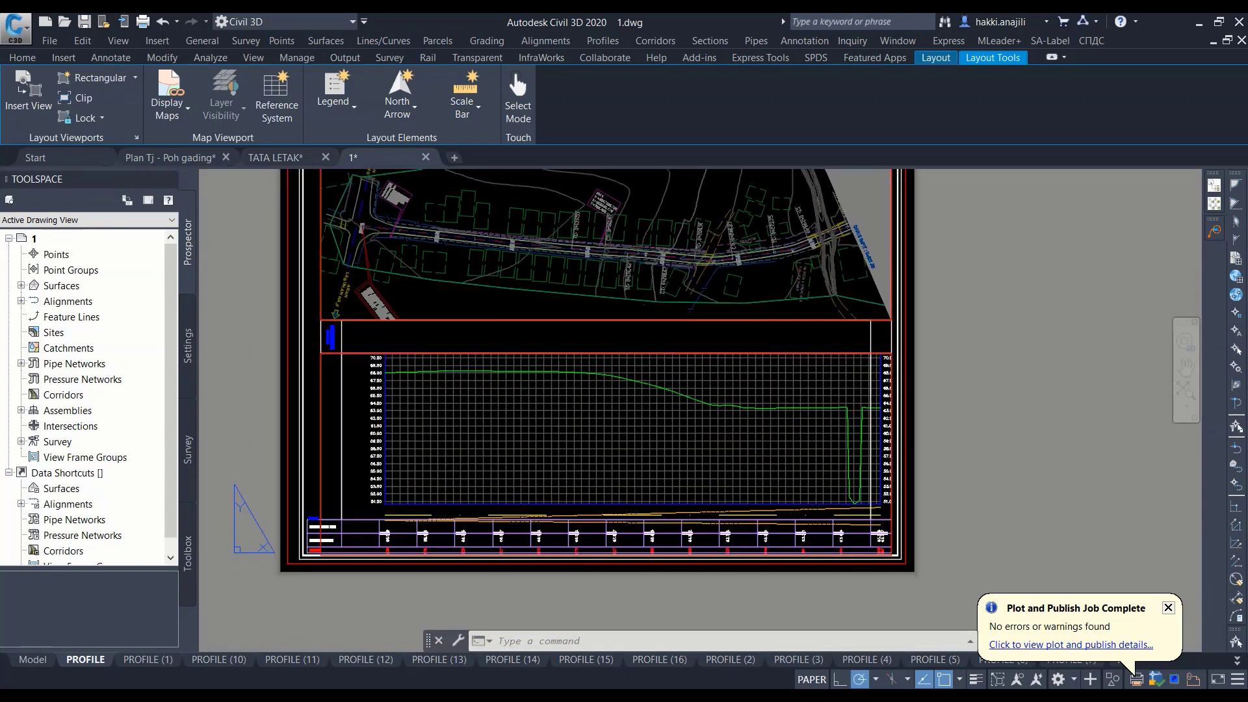
Check the PROFILE (1) sheet by zooming in and recentring it
click(163, 659)
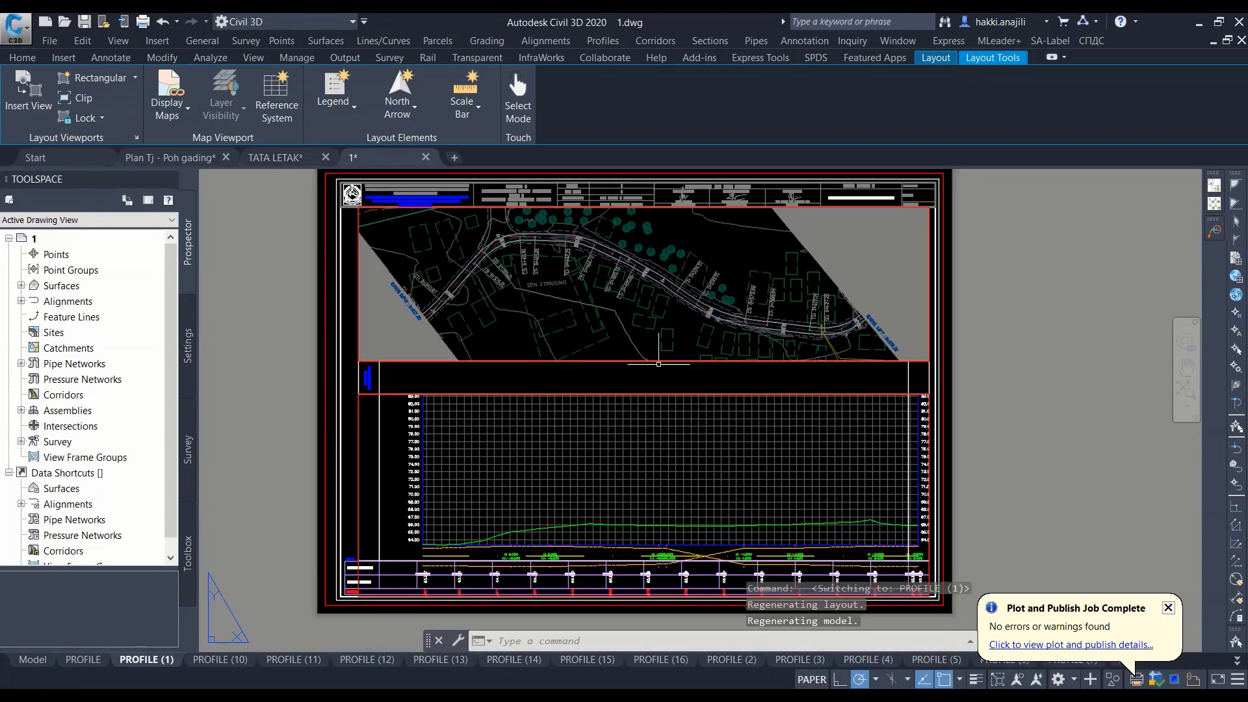
scroll(648, 382, up, 1)
scroll(474, 257, up, 3)
scroll(473, 258, up, 2)
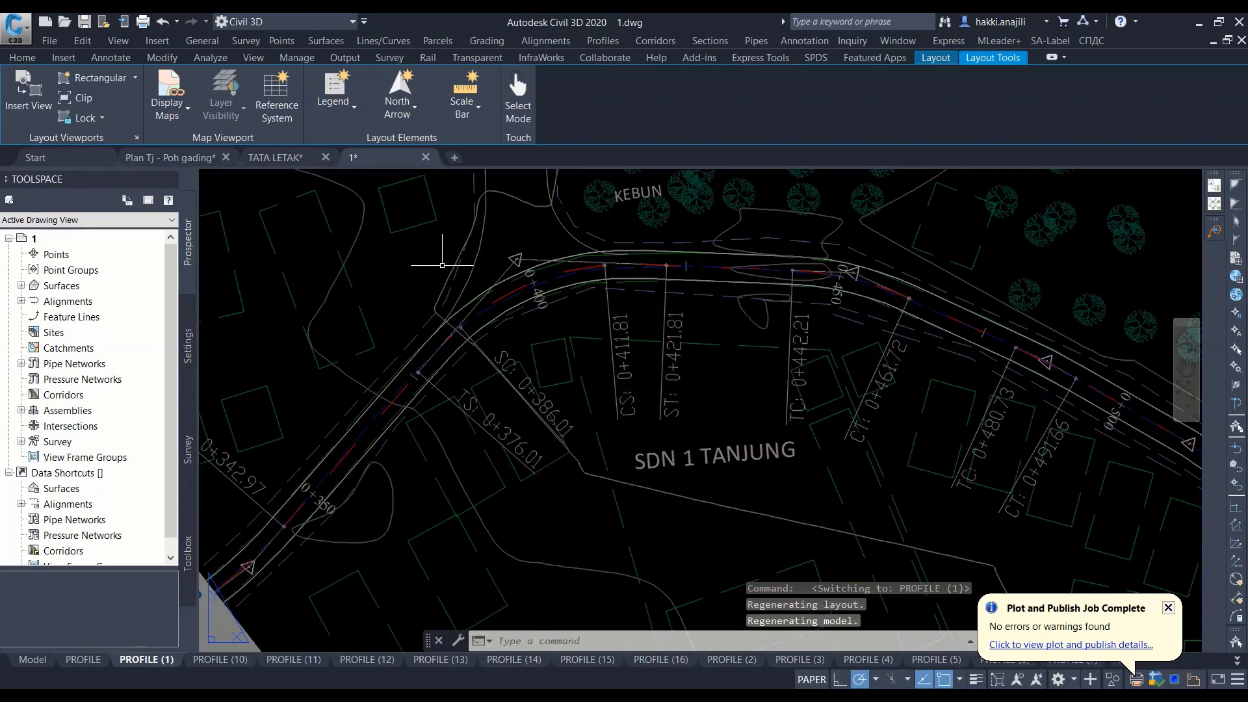
scroll(444, 291, down, 4)
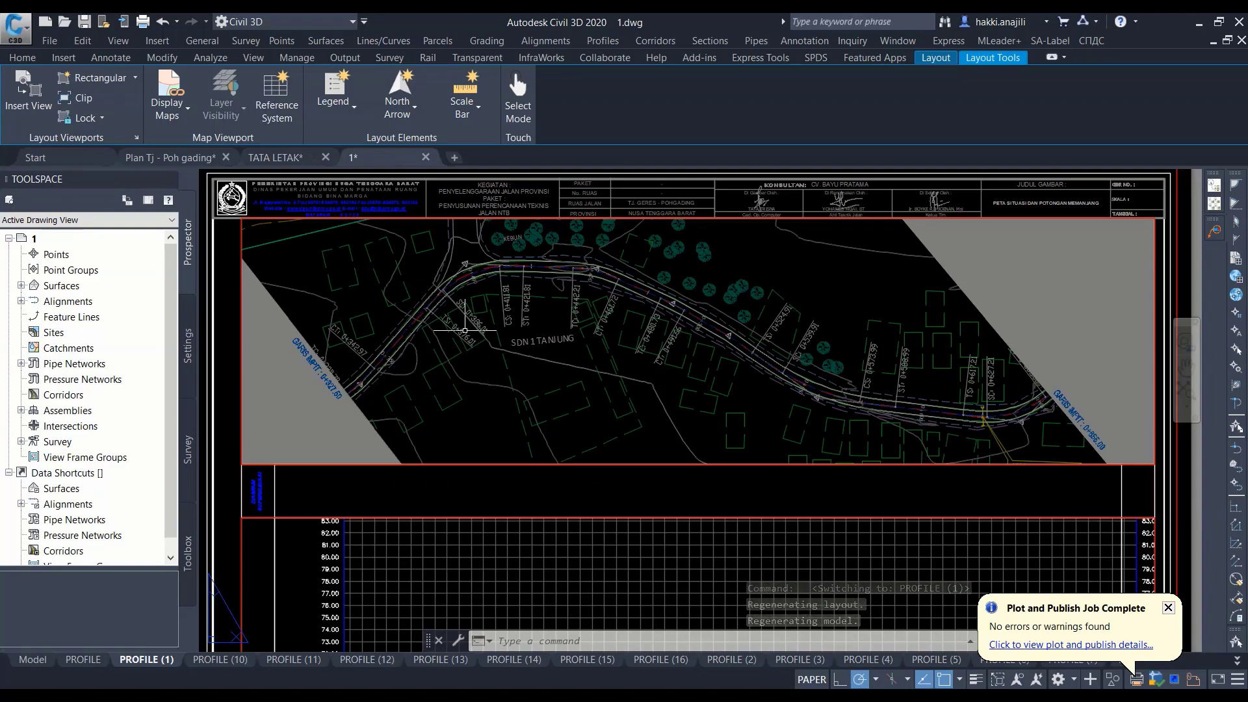
middle_drag(735, 292, 790, 263)
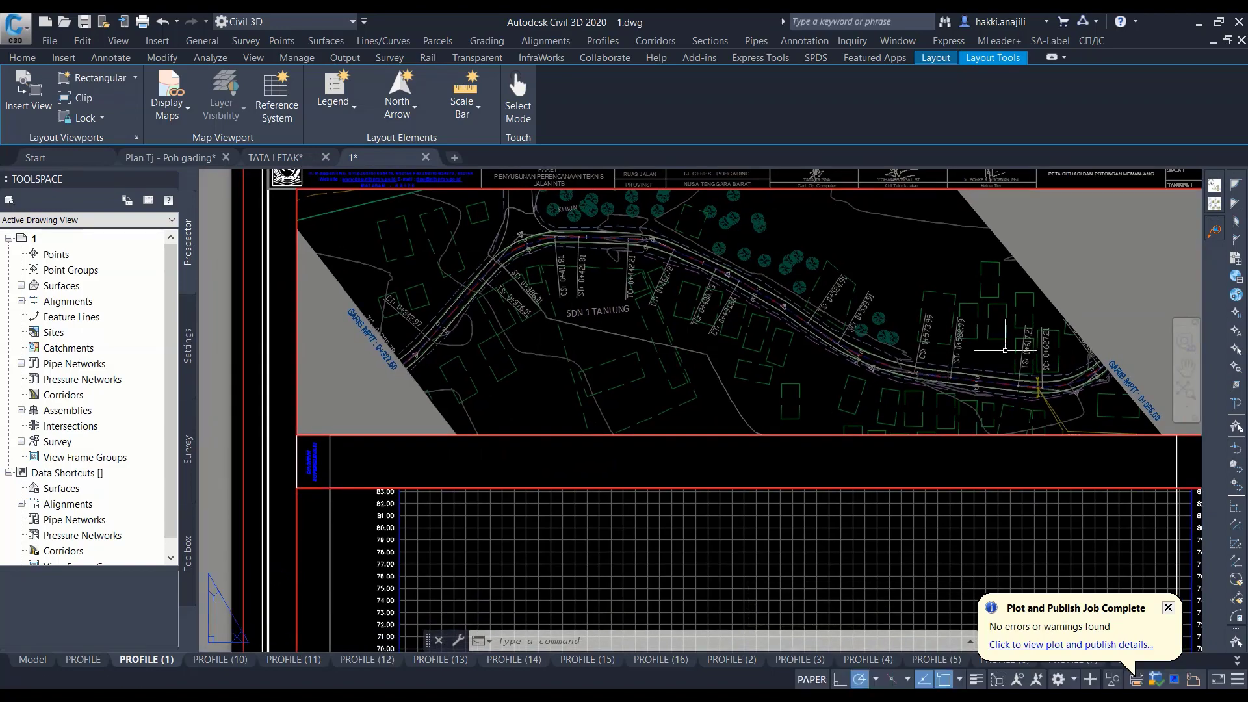
scroll(1005, 350, up, 5)
scroll(949, 326, down, 5)
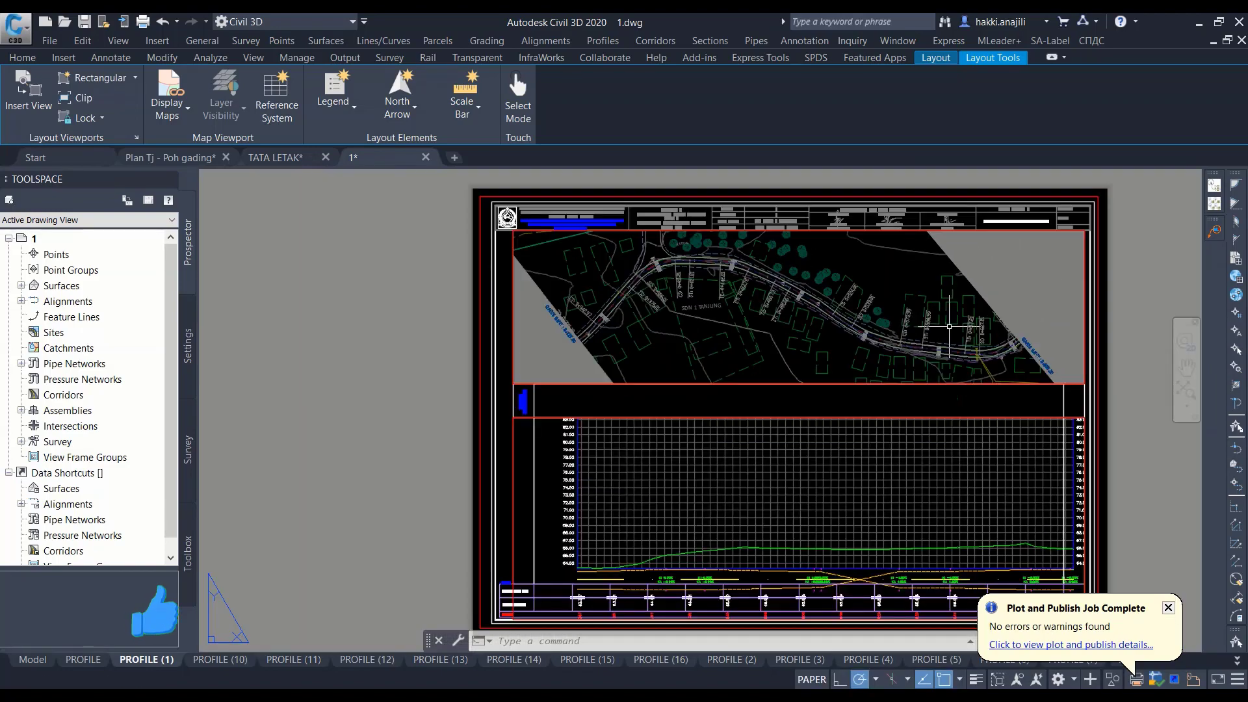
middle_drag(949, 327, 905, 320)
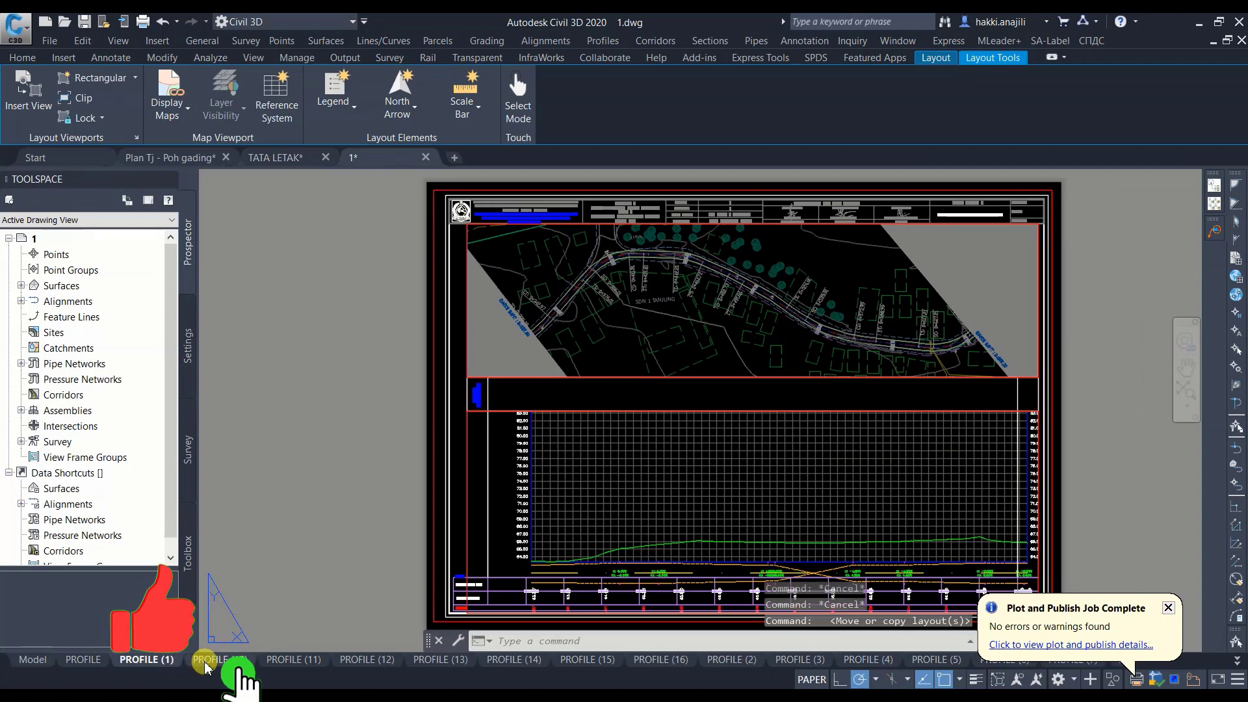
Look over the PROFILE (10) and PROFILE (11) sheets, cancelling the active command
click(230, 660)
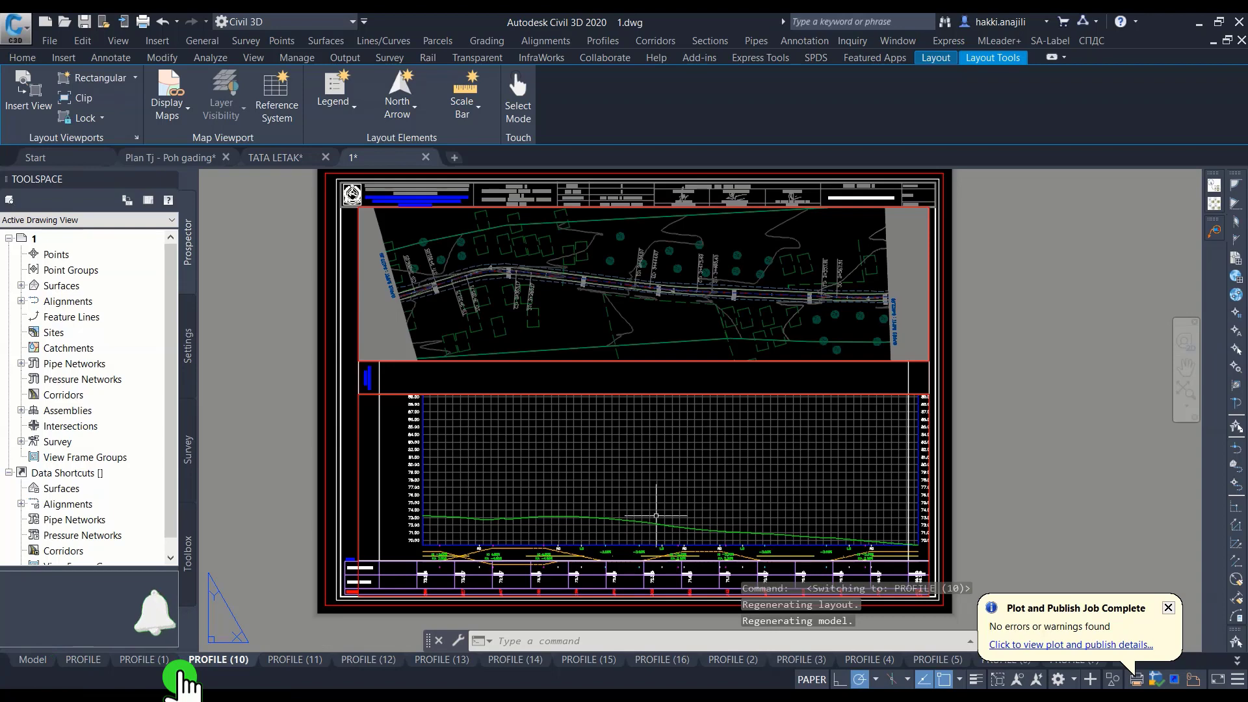
mouse_move(680, 402)
middle_down()
mouse_move(693, 417)
mouse_move(641, 422)
middle_up()
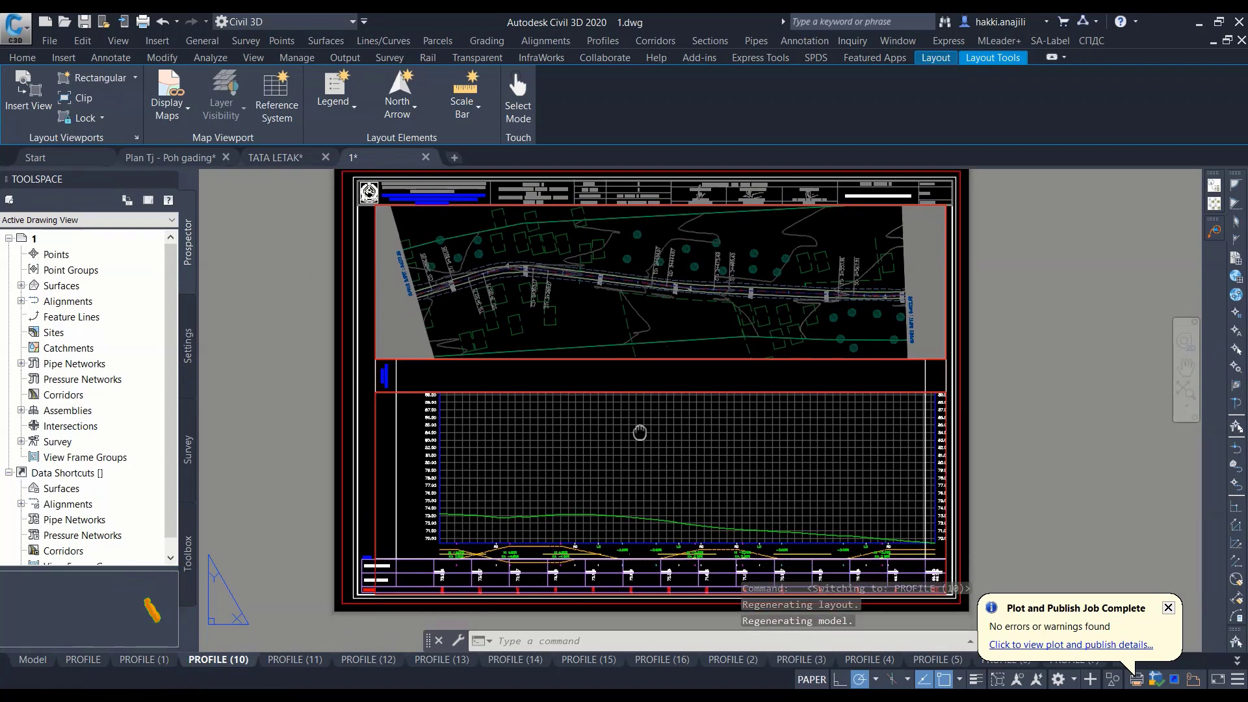
click(292, 659)
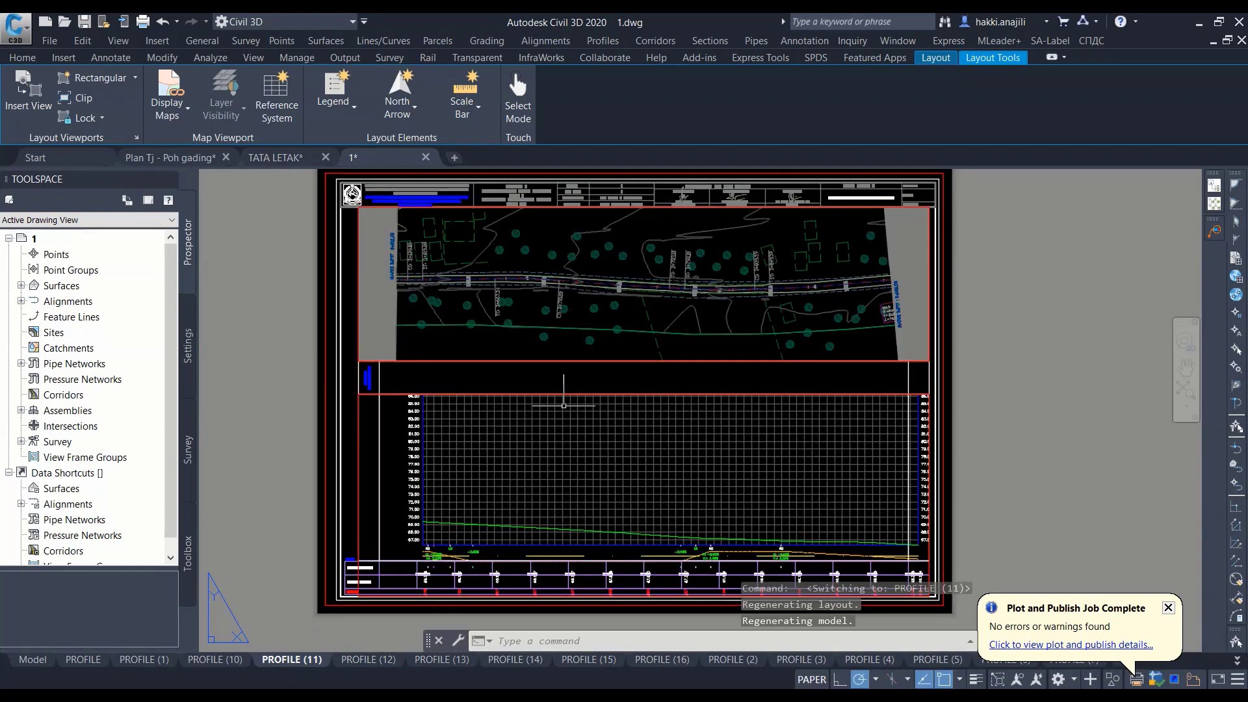
middle_drag(584, 370, 584, 394)
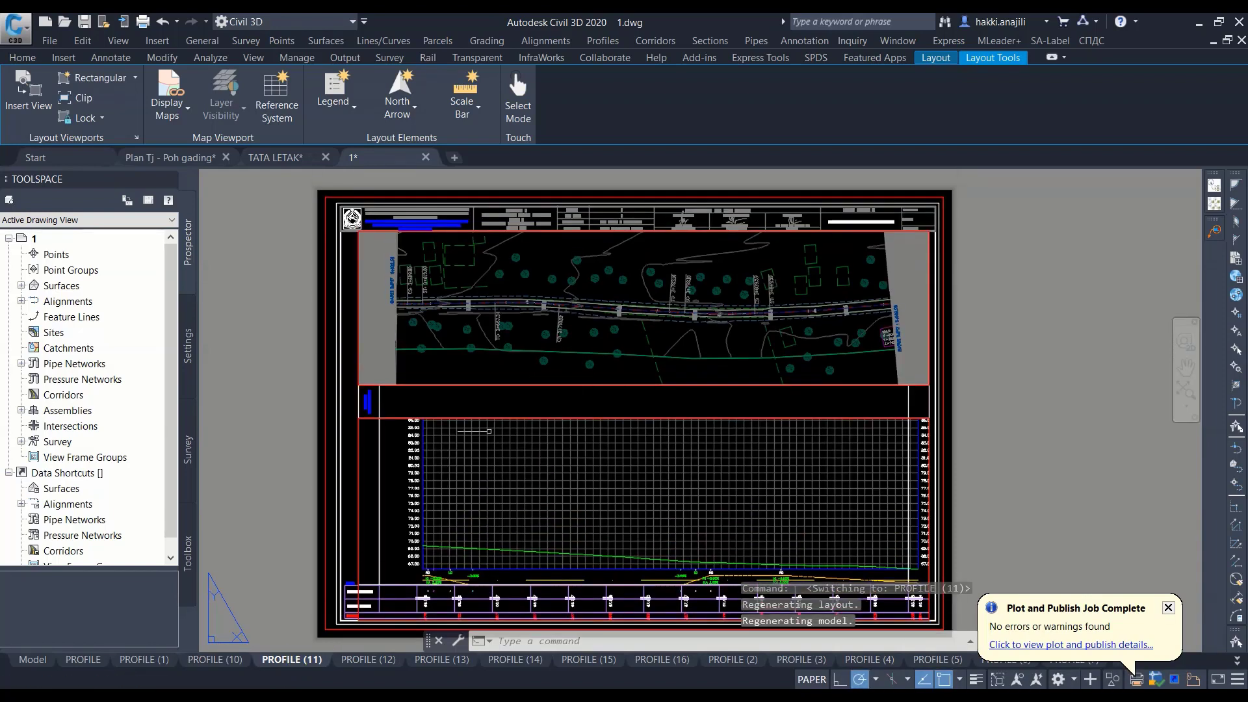
key(Escape)
key(Escape)
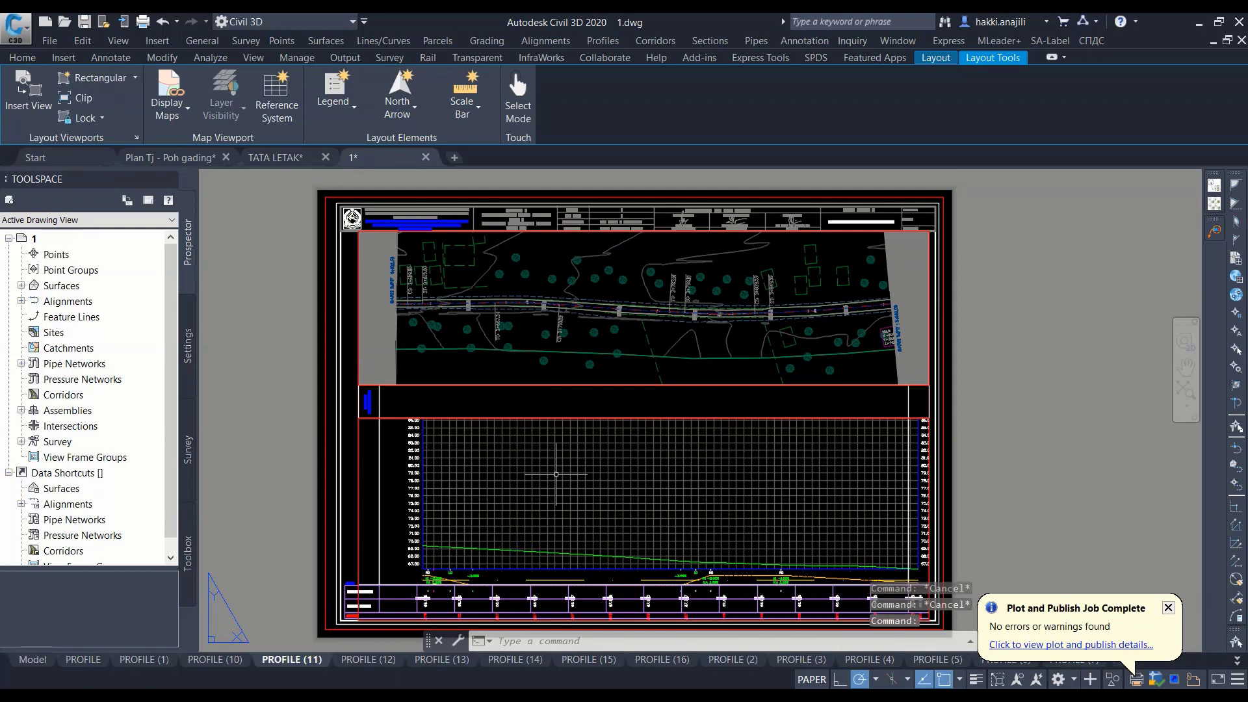
Show the PROFILE (12) sheet and dismiss the plot and publish notification
click(367, 661)
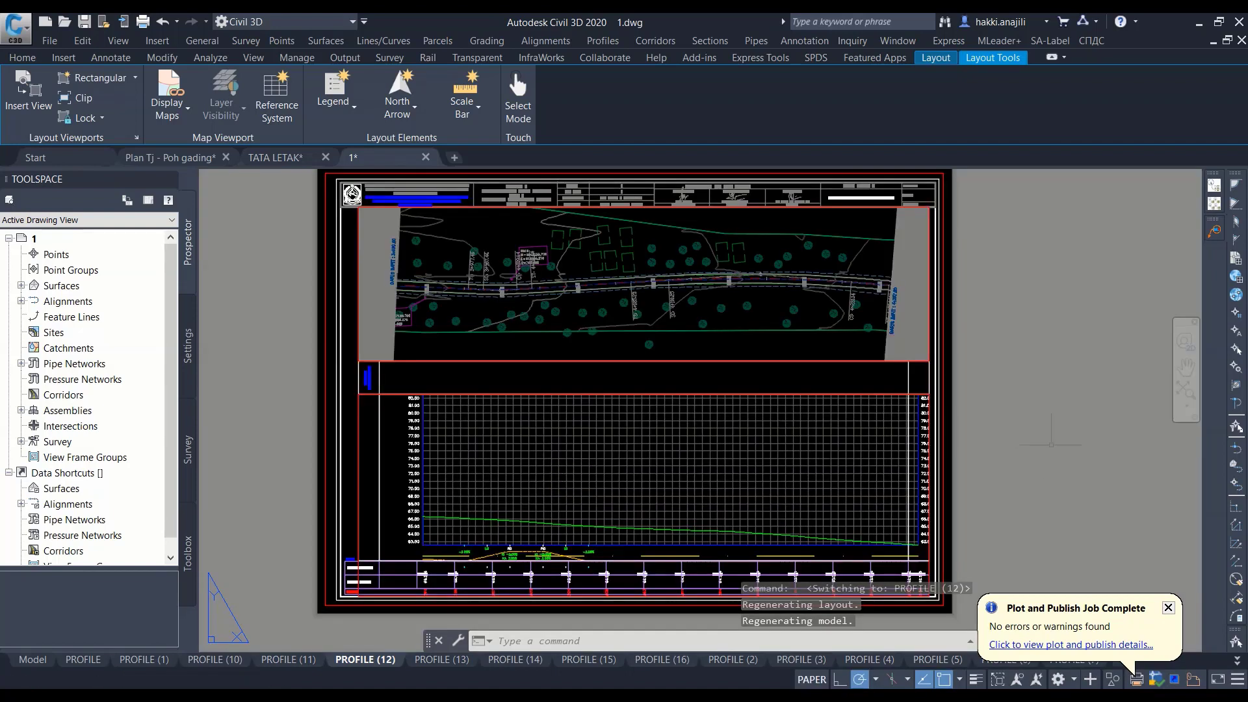
click(1043, 360)
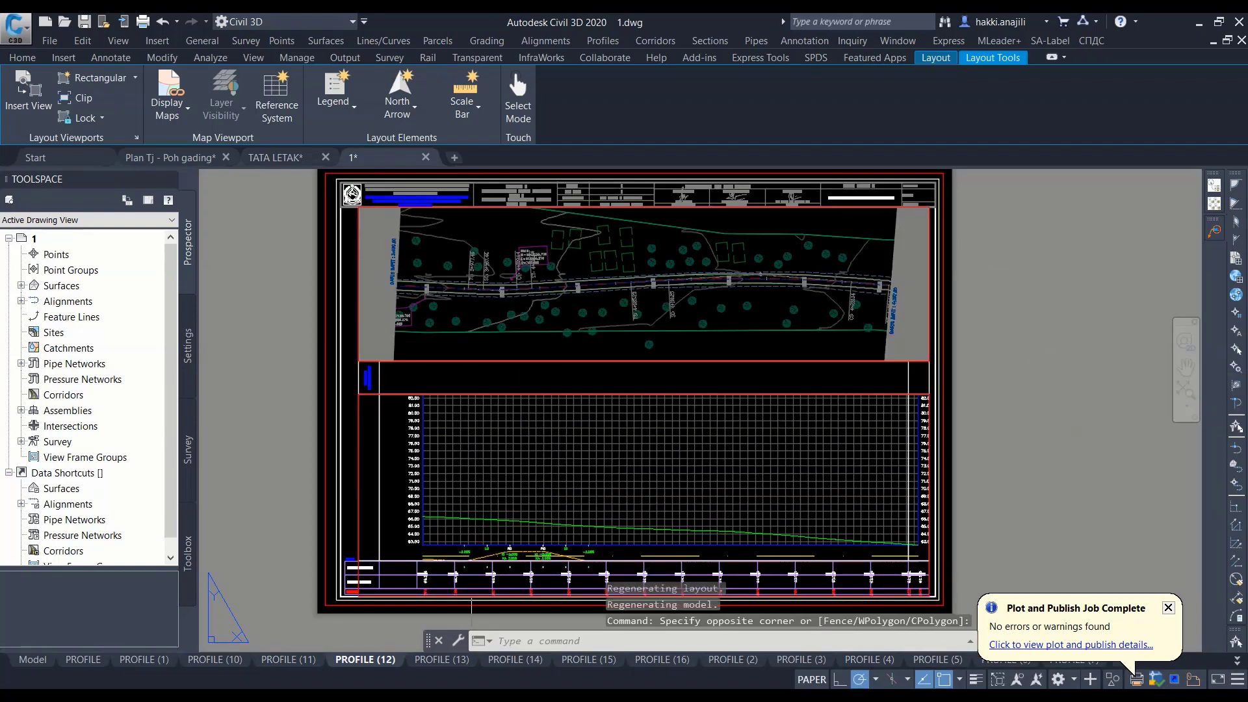
click(1169, 609)
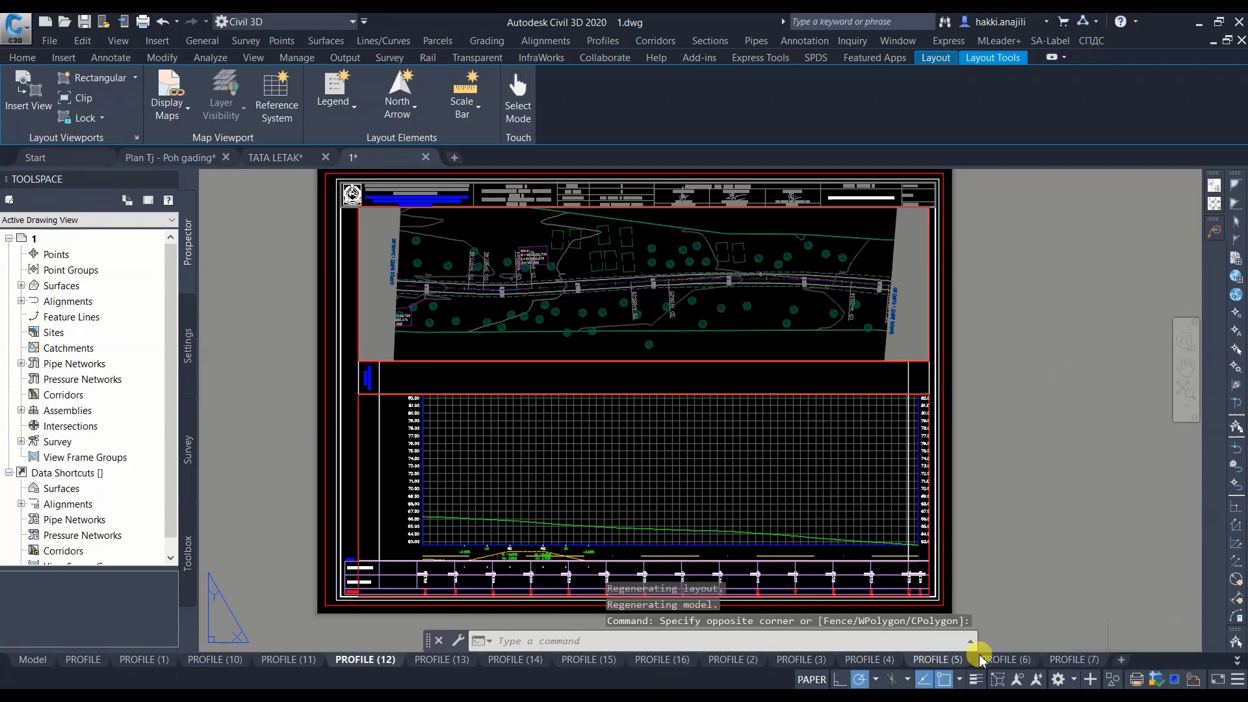
Display the PROFILE (9) sheet from the layout overflow list and shift it slightly right
click(1237, 666)
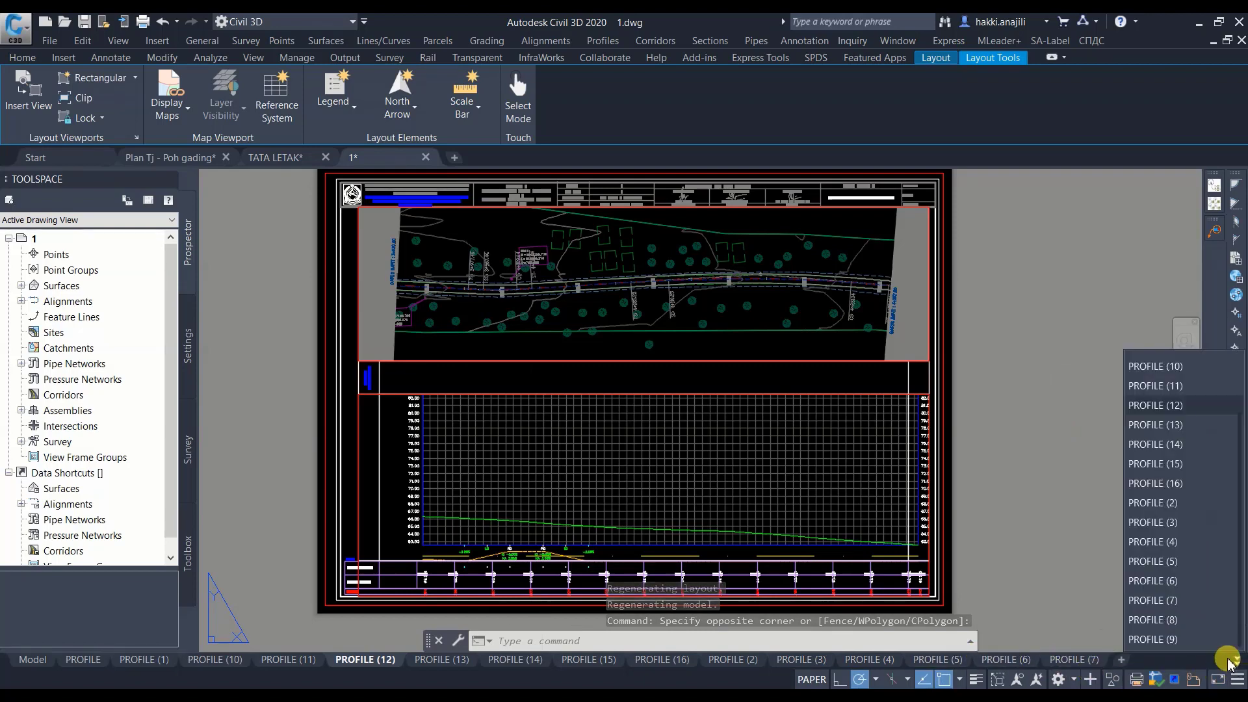
click(1161, 640)
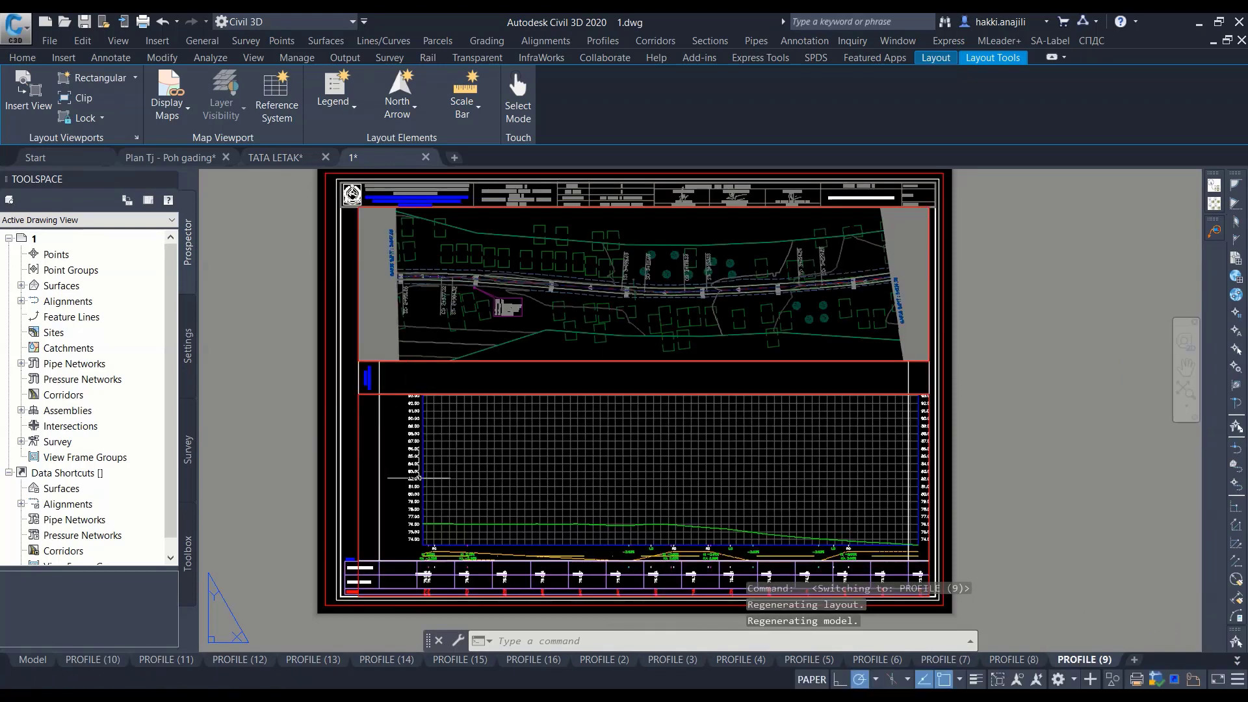
middle_drag(294, 481, 308, 481)
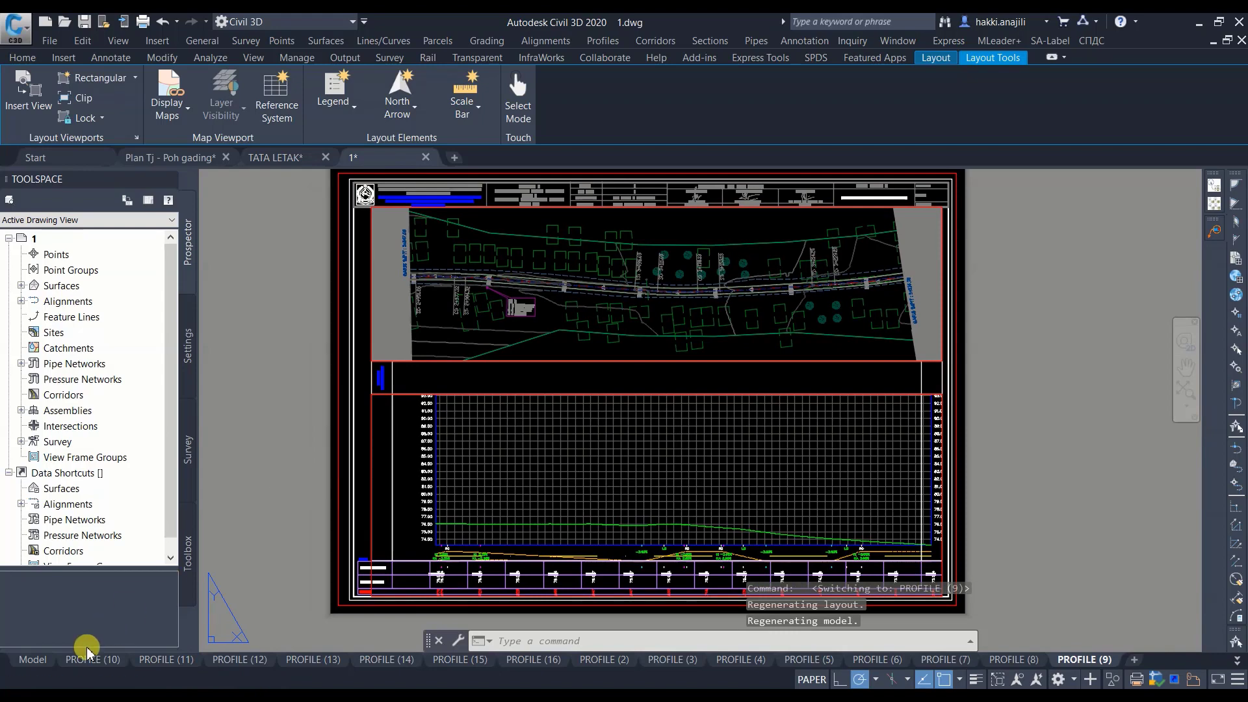
Return to the first PROFILE sheet layout and recentre it
click(1238, 661)
click(1147, 398)
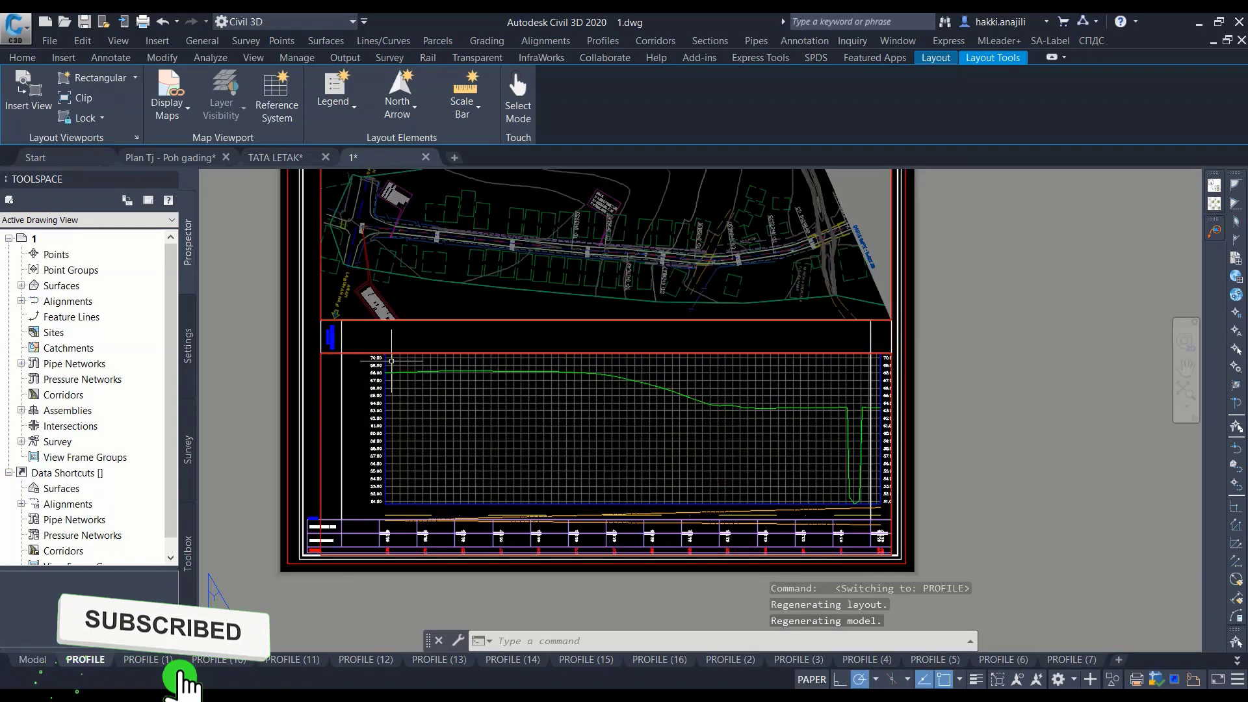
middle_drag(391, 361, 465, 423)
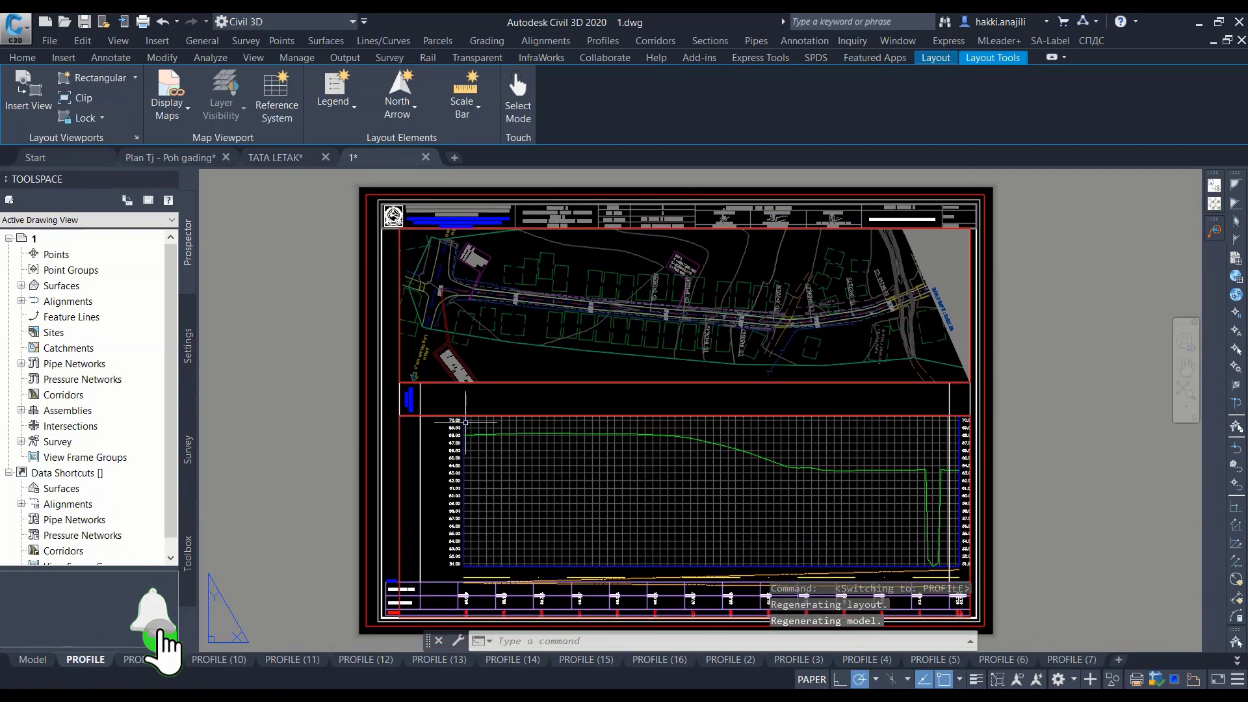